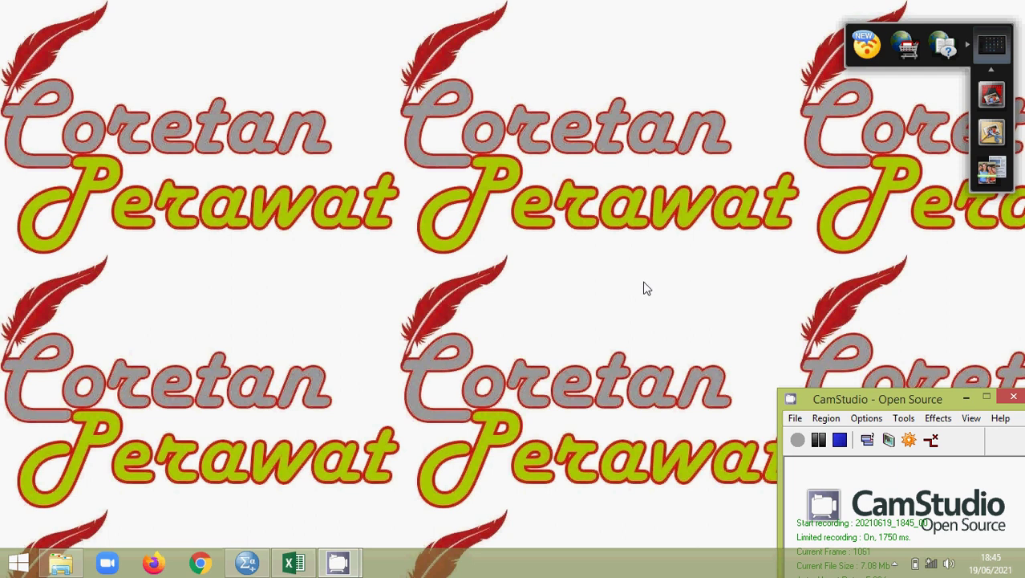
- Switch to the Excel workbook of Guttman-scale data and review the survey title and the answer-code key beside the data
click(293, 560)
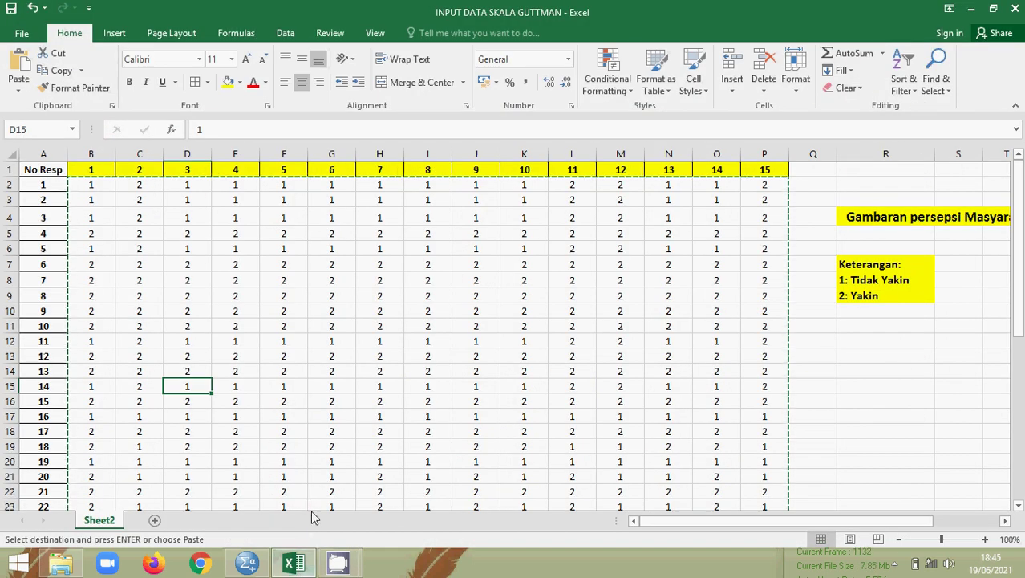
drag(668, 520, 741, 522)
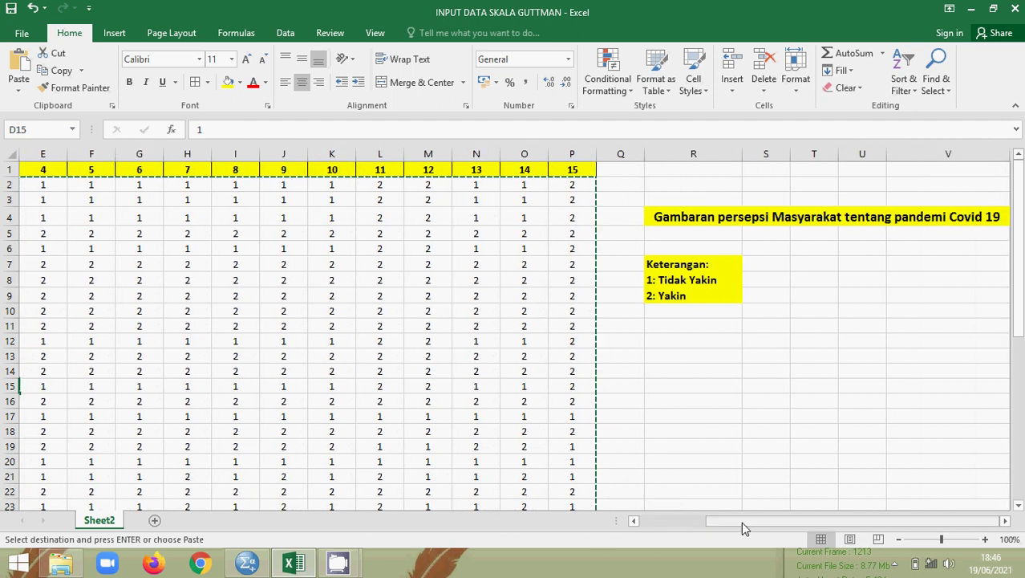
click(691, 215)
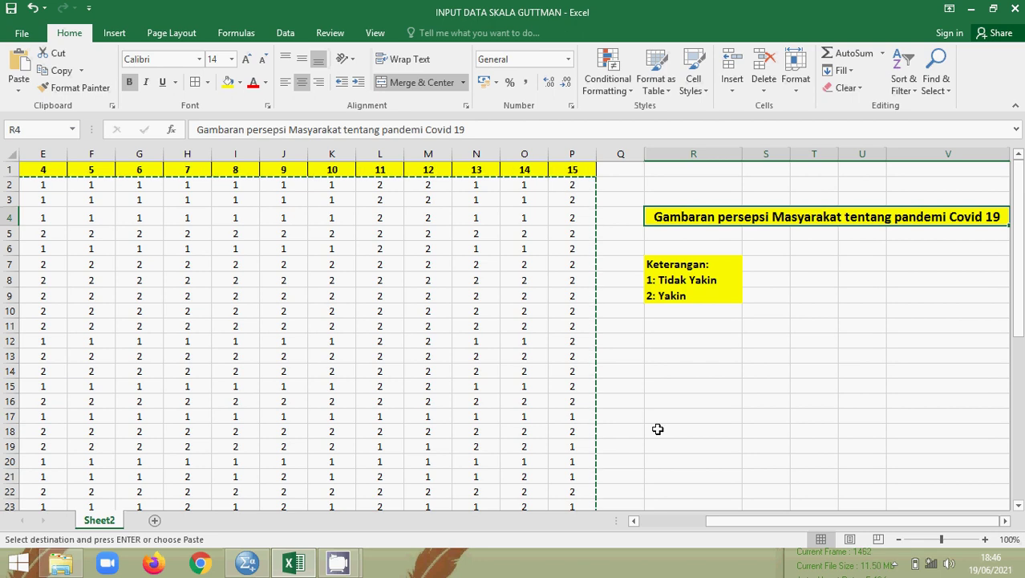
click(688, 234)
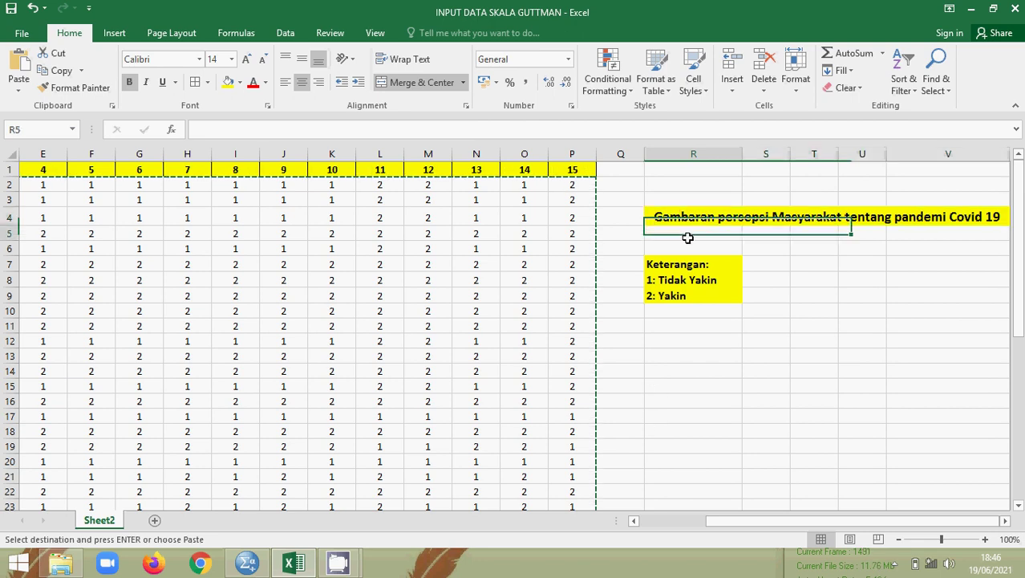
click(693, 217)
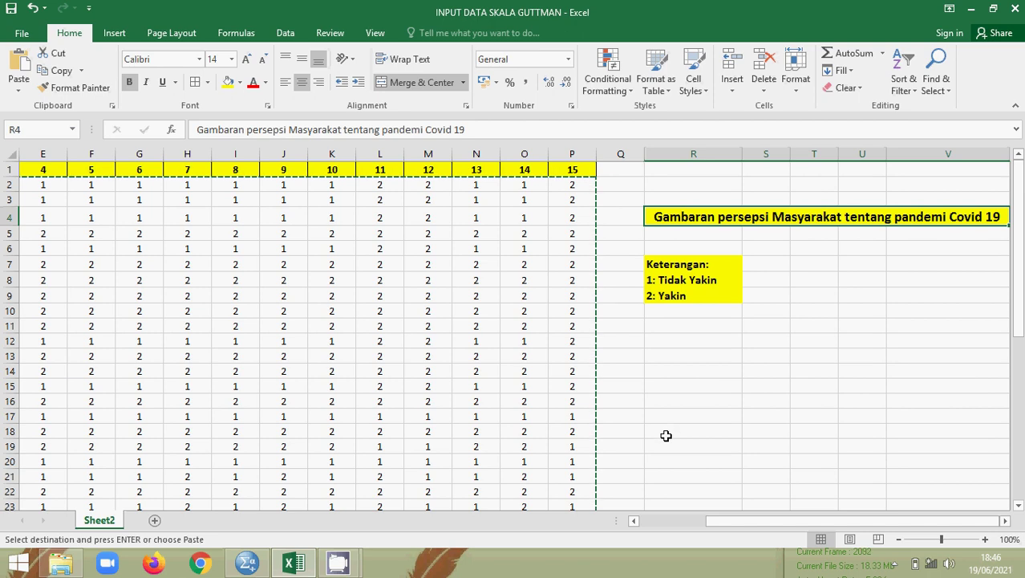
- Switch to the SPSS data editor and look through the dataset down to case 40 and across to the last question variable
click(241, 567)
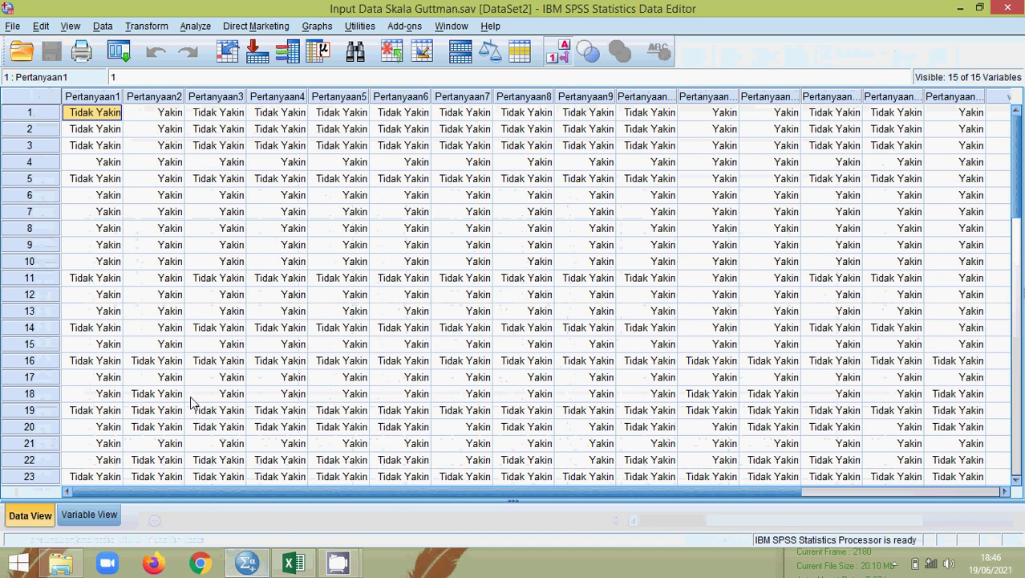
scroll(192, 403, down, 3)
scroll(193, 403, down, 4)
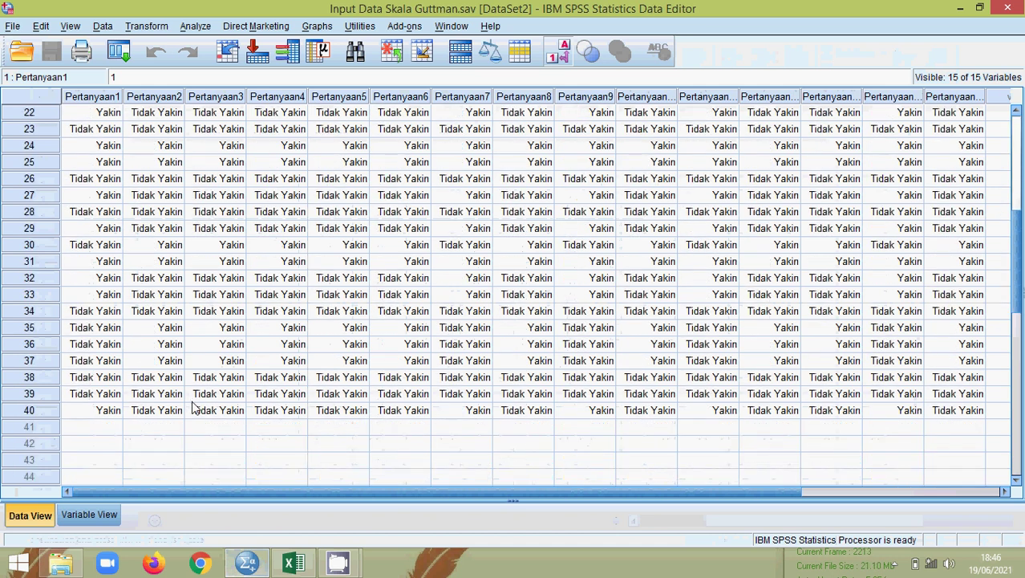
click(24, 410)
scroll(24, 417, up, 7)
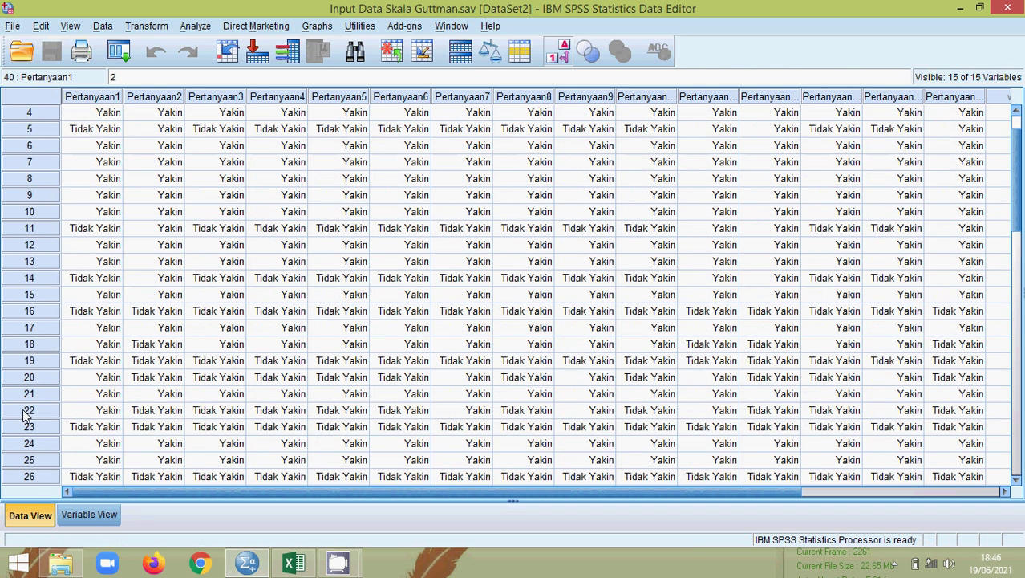
drag(213, 492, 376, 493)
click(764, 97)
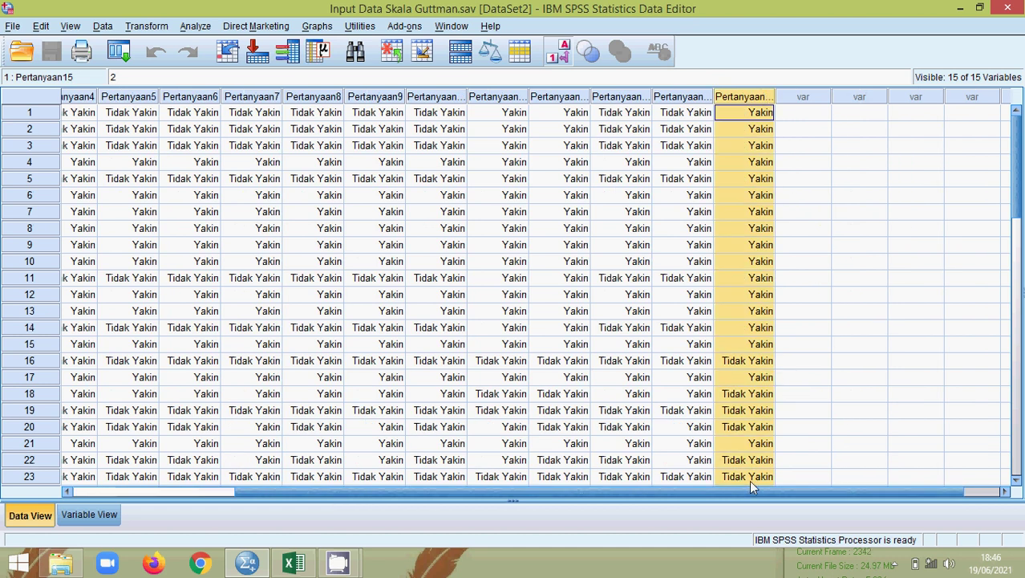
drag(728, 494, 366, 508)
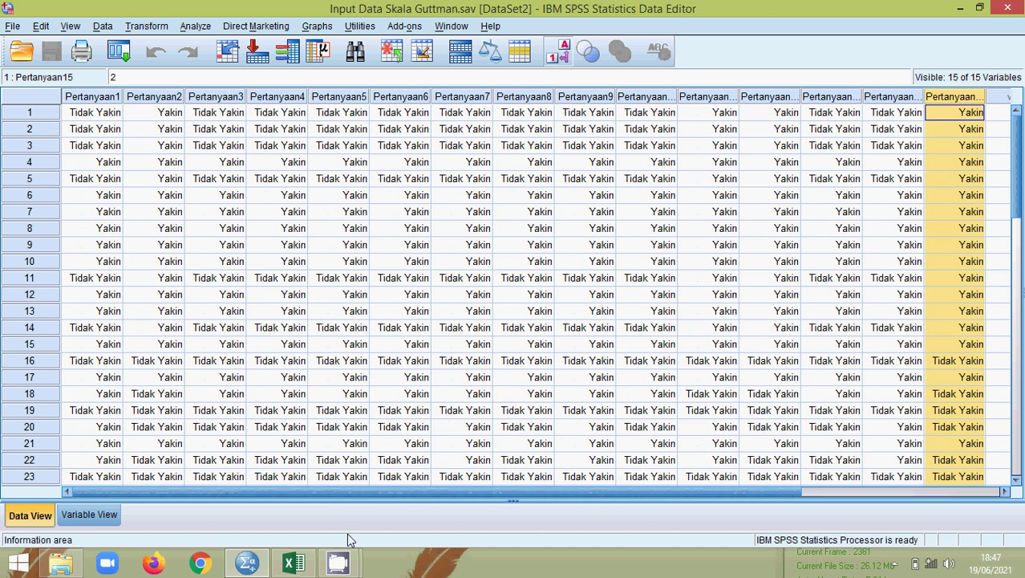
- Examine the first respondent's answers and the Pertanyaan1 variable in the data view
click(82, 113)
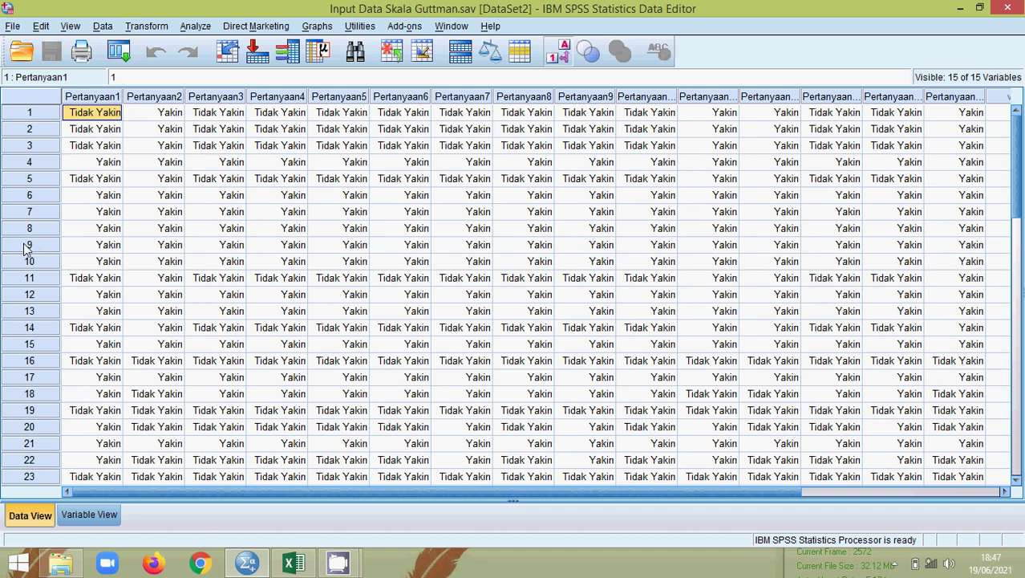
click(104, 97)
double_click(106, 116)
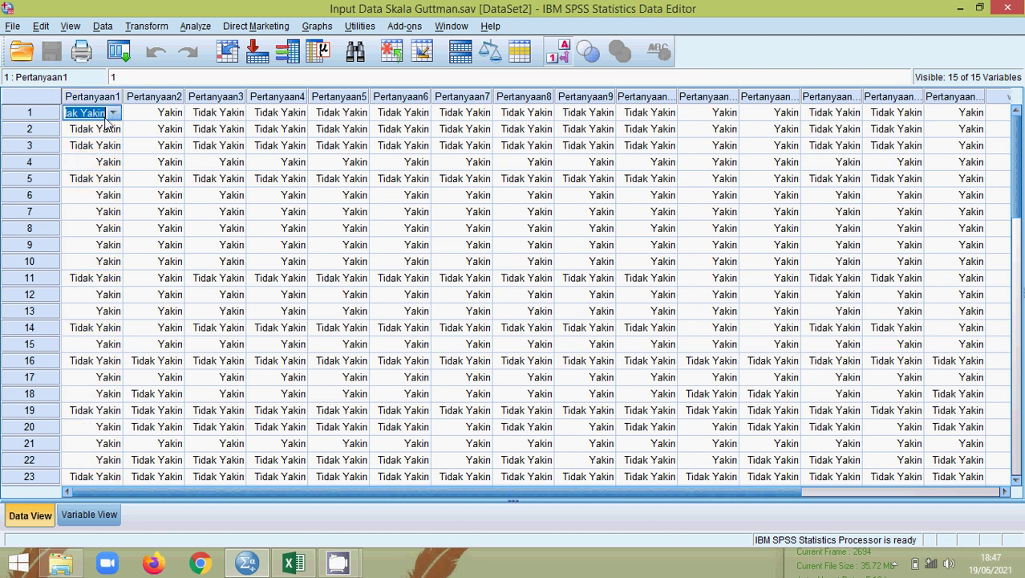
click(13, 112)
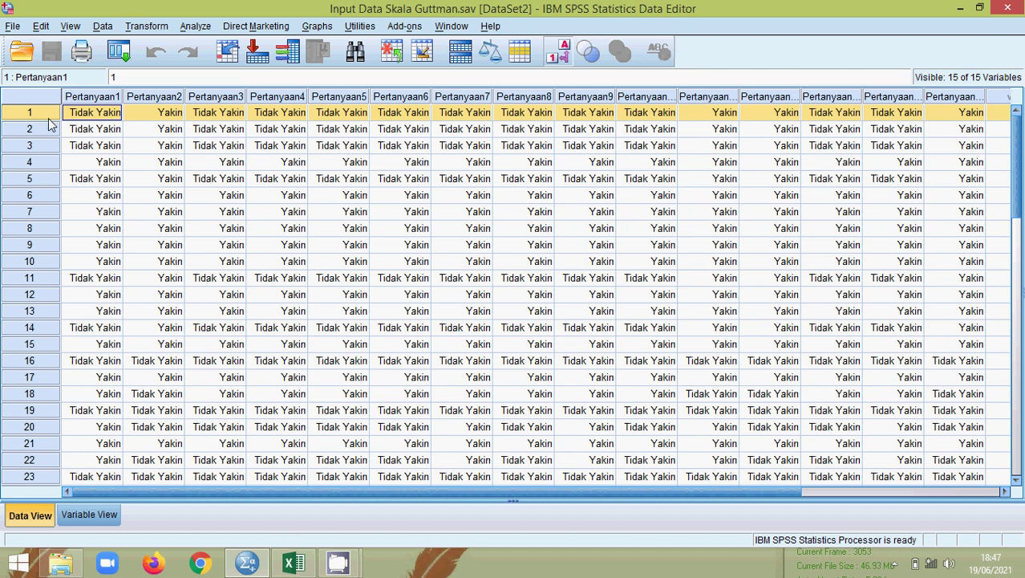
click(78, 117)
click(82, 97)
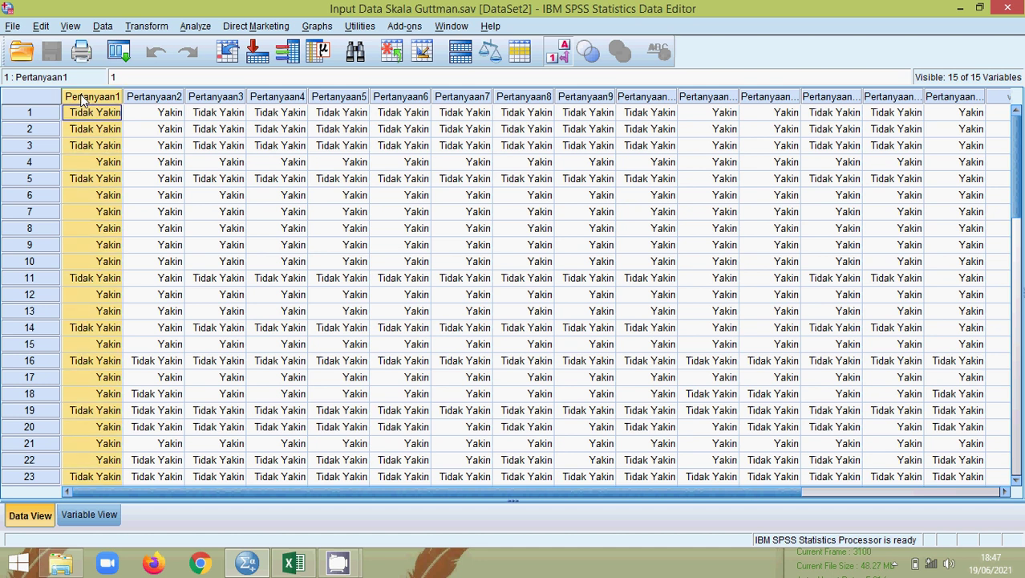
- Start a Frequencies analysis and add all variables from Pertanyaan1 to Pertanyaan15 to it
click(195, 28)
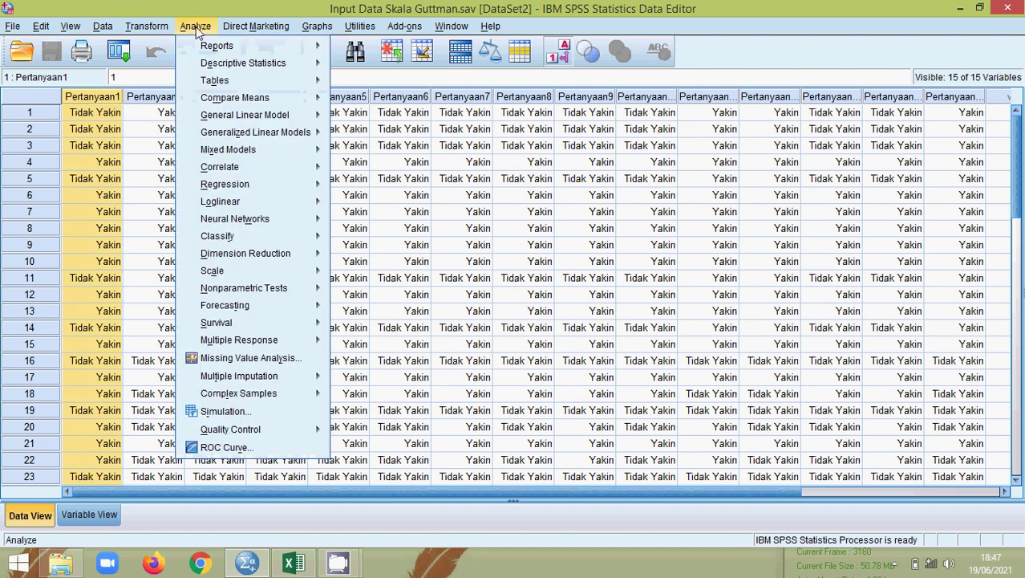
mouse_move(196, 68)
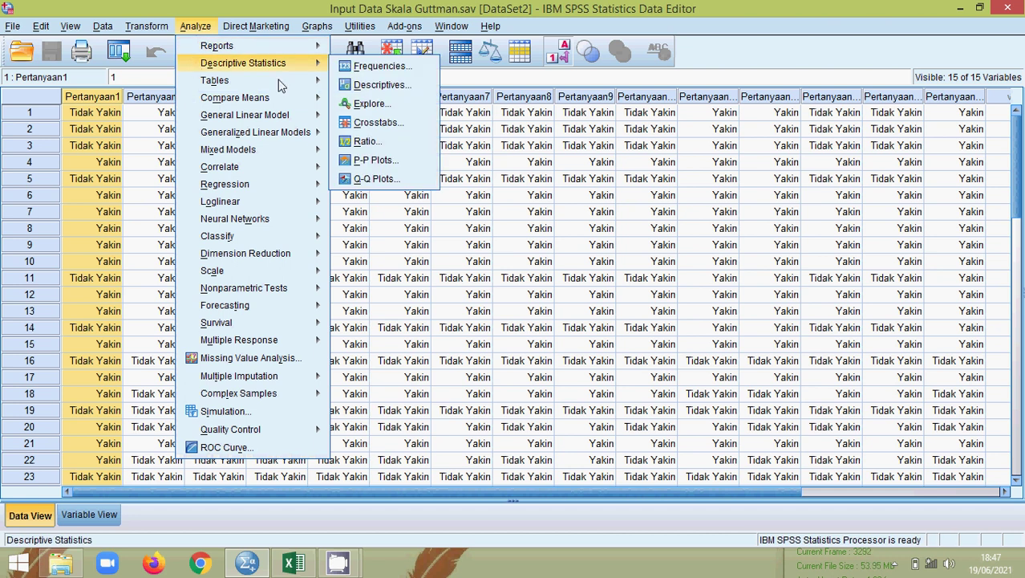
click(347, 70)
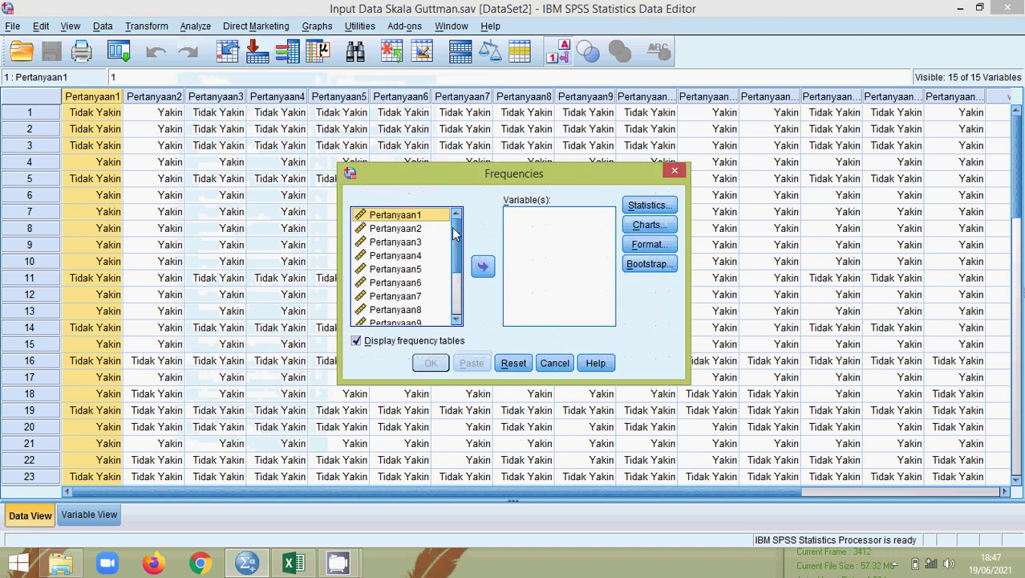
mouse_move(456, 231)
mouse_down()
mouse_move(457, 277)
mouse_move(457, 217)
mouse_up()
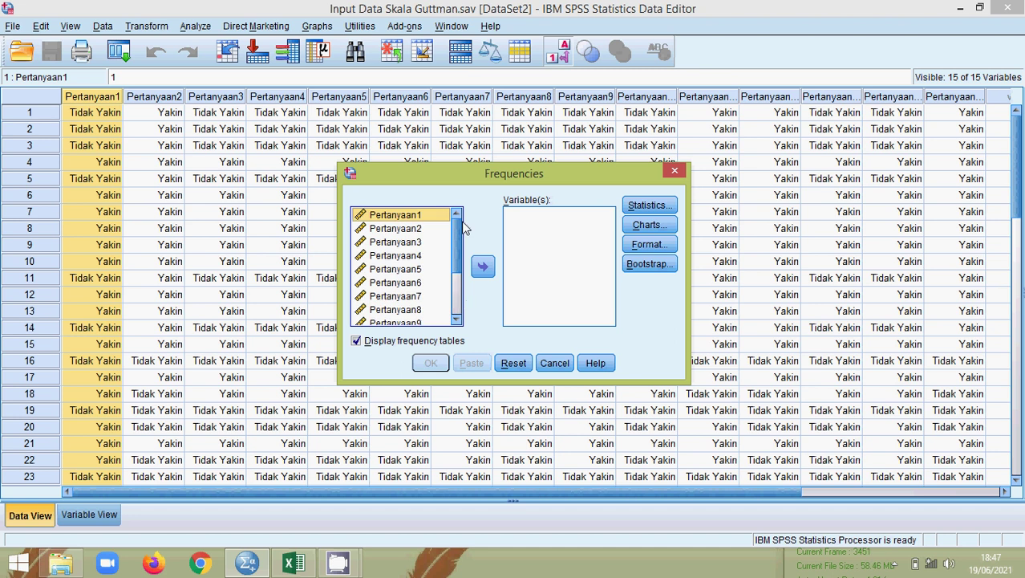
click(385, 218)
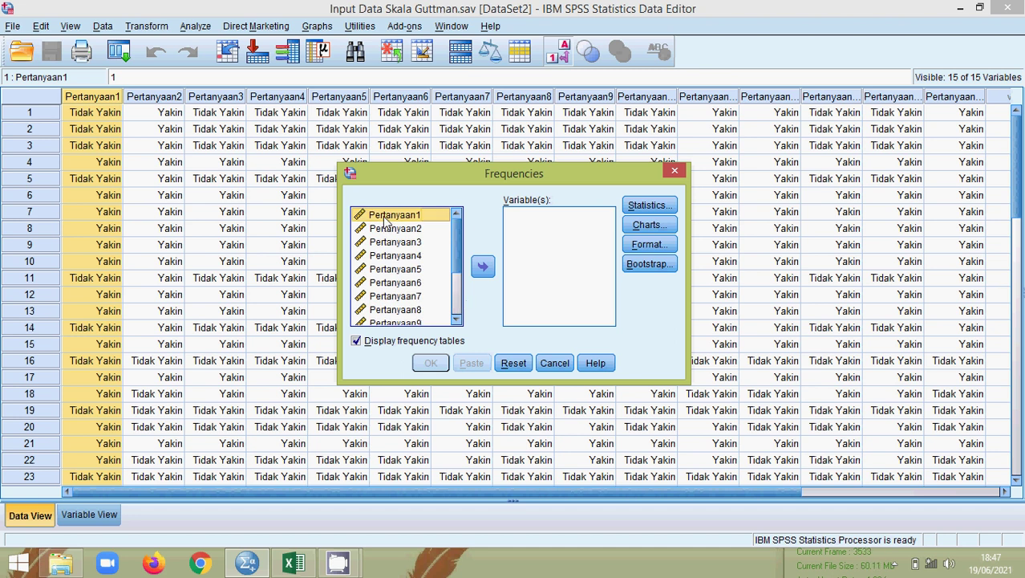
key(shift+Down)
key(shift+Down)
key(shift+Down)
key(shift+Down)
key(shift+Down)
key(shift+Down)
key(shift+Down)
key(shift+Down)
key(shift+Down)
key(shift+Down)
key(shift+Down)
key(shift+Down)
key(shift+Down)
key(shift+Down)
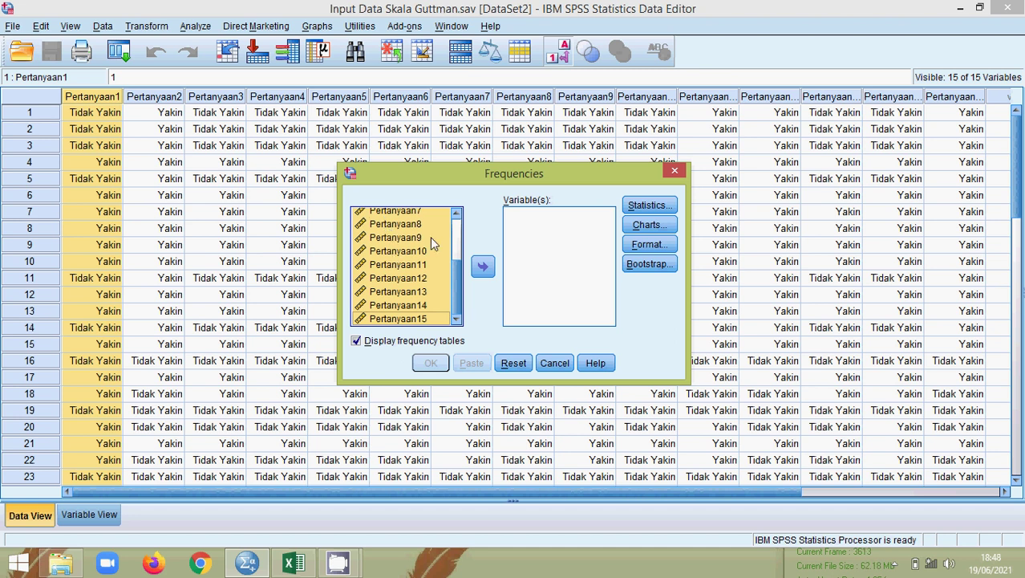
click(481, 267)
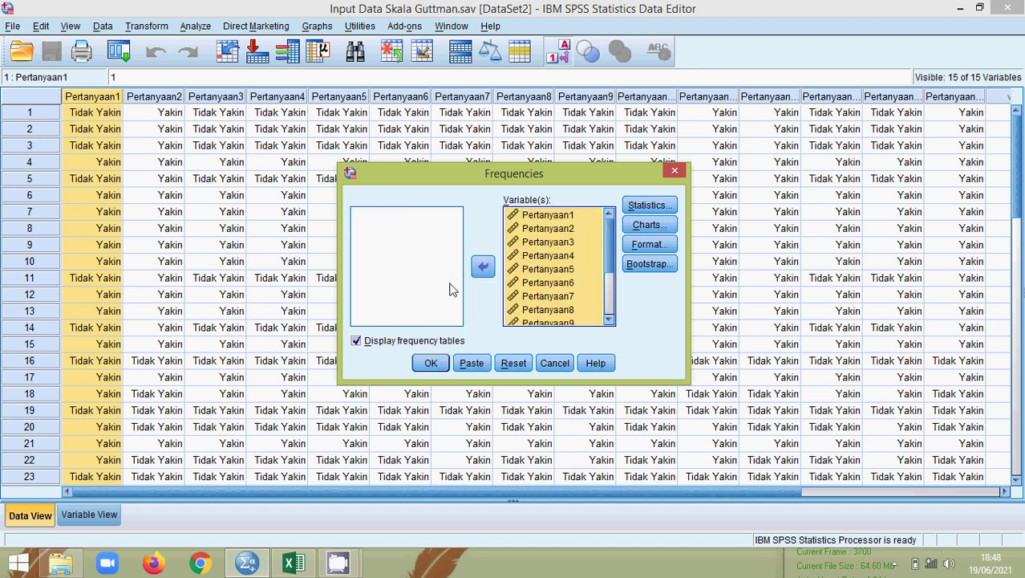
- Leave all summary statistics unselected and set the charts to pie charts with frequencies as the chart values
click(649, 205)
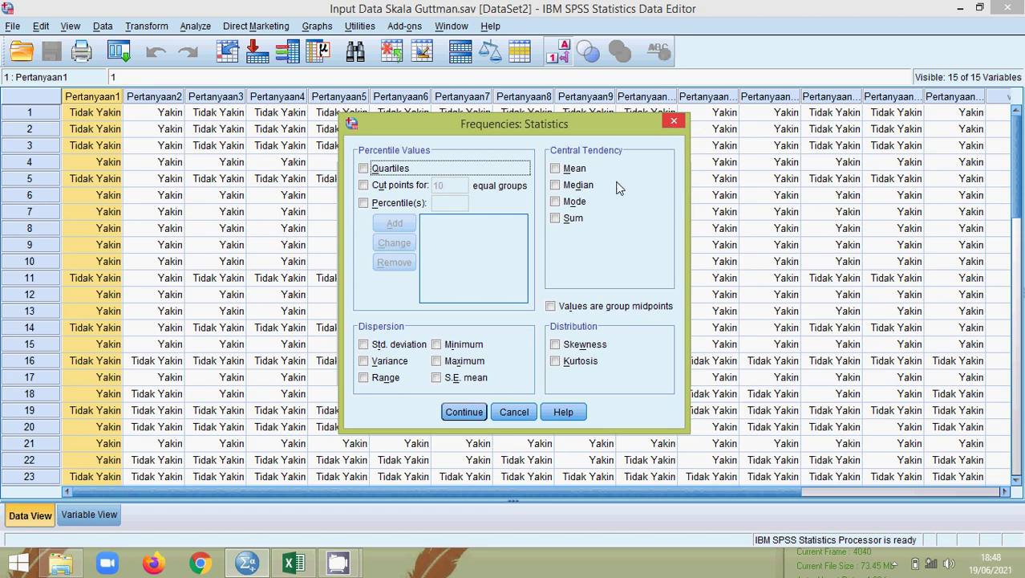
click(674, 121)
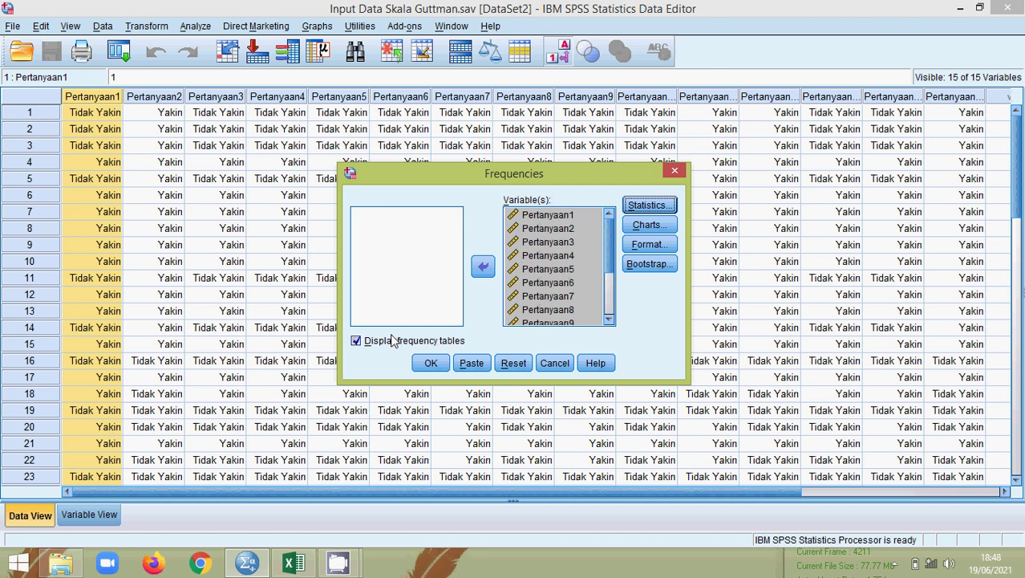
click(648, 225)
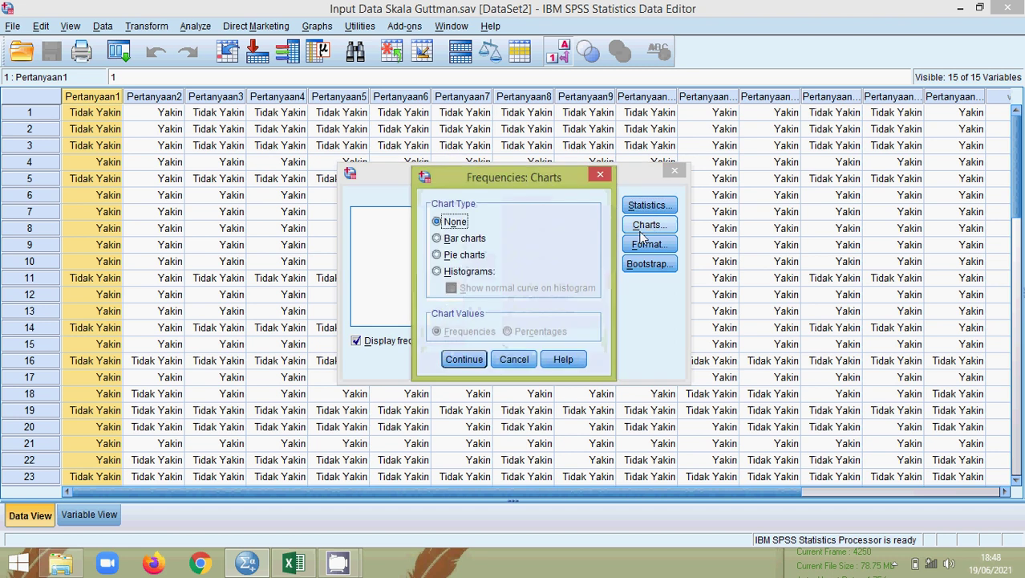
click(470, 239)
click(473, 257)
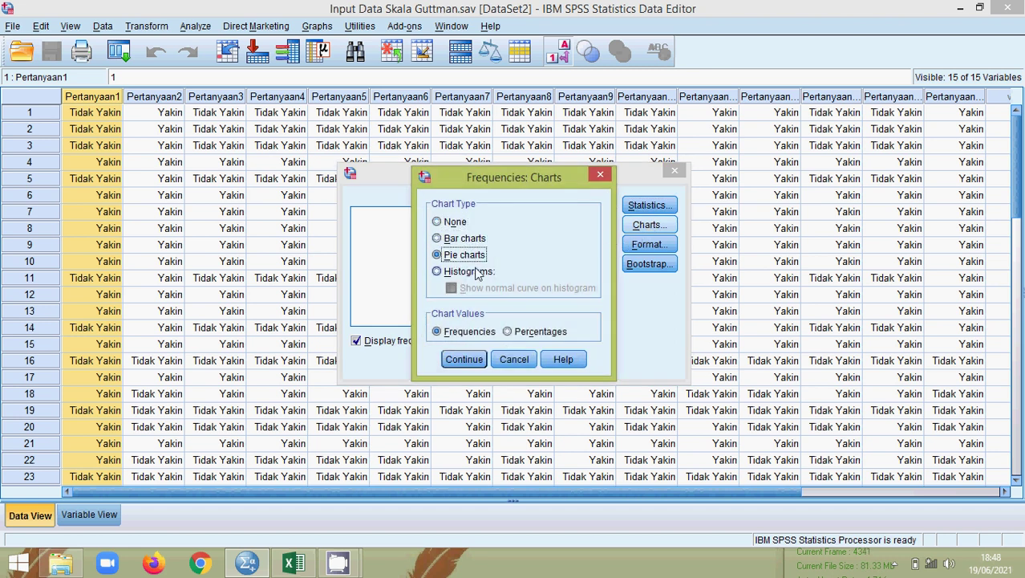
click(476, 272)
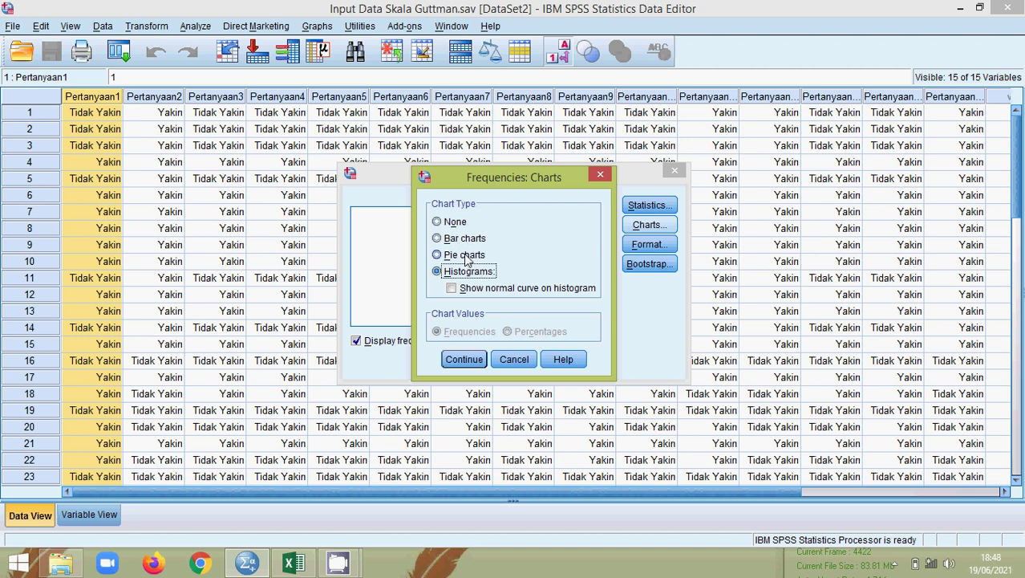
click(465, 256)
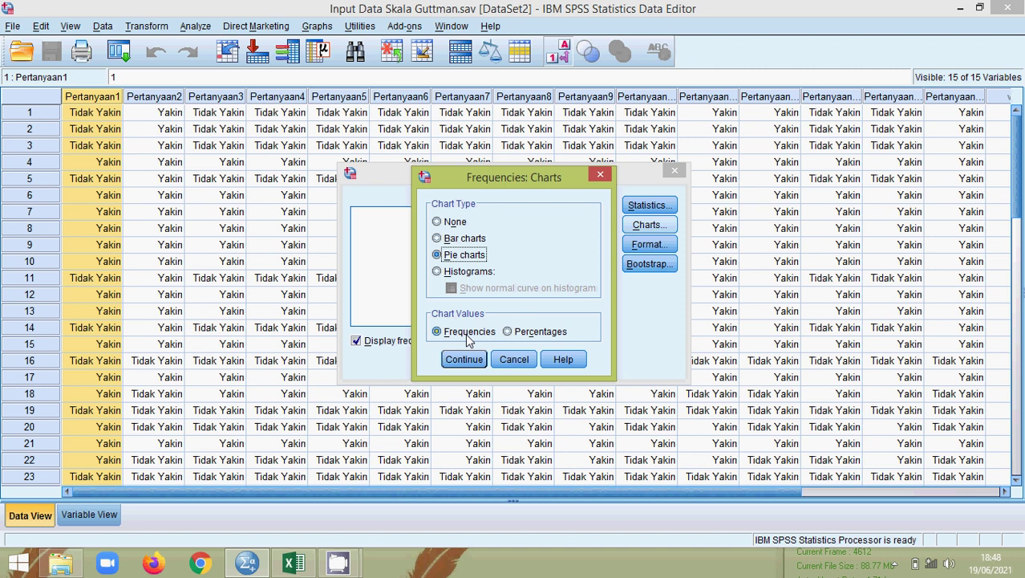
click(525, 331)
click(482, 334)
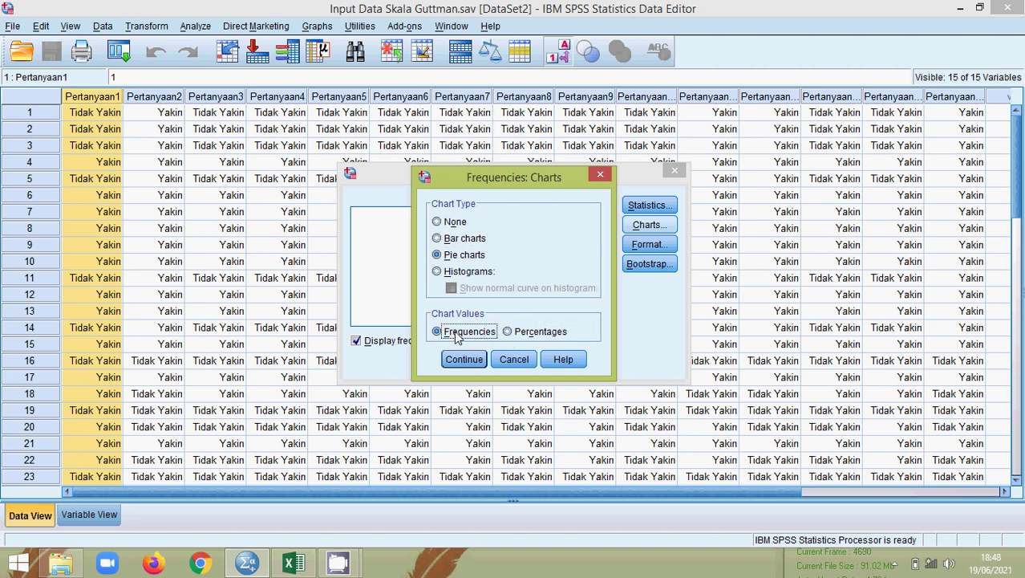
click(473, 363)
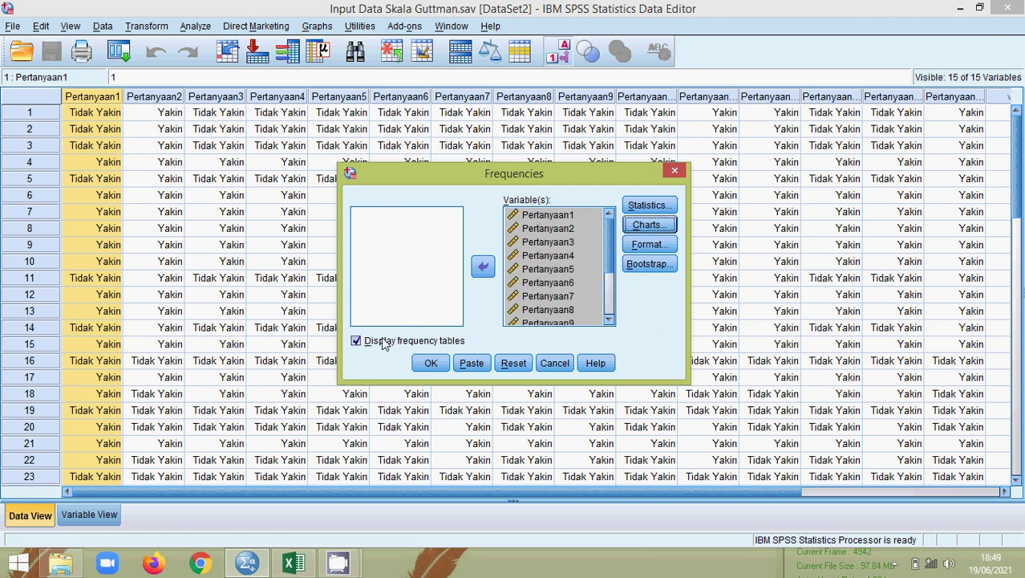
- Keep the display of frequency tables enabled and run the Frequencies analysis
click(356, 342)
click(356, 342)
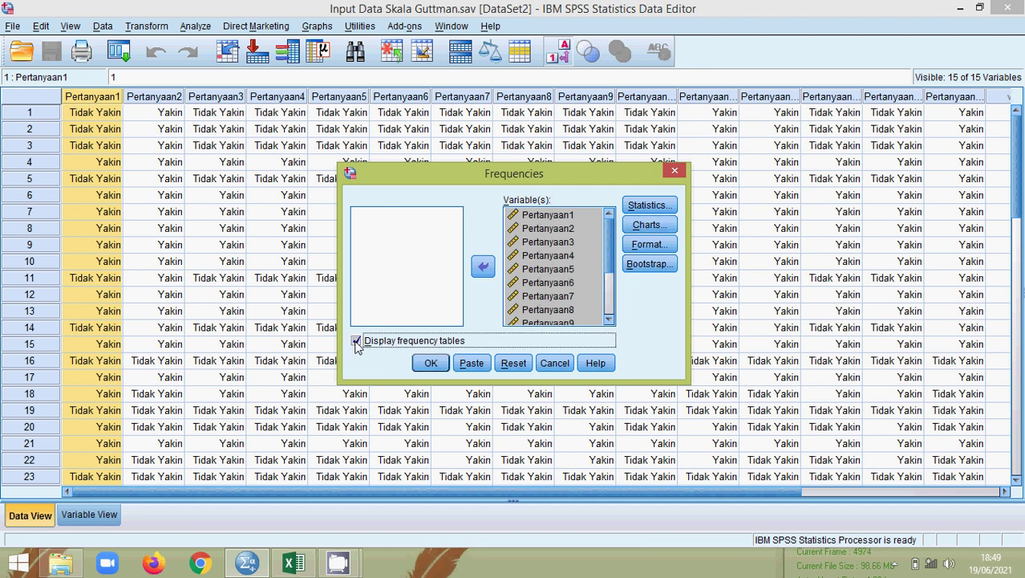
click(431, 362)
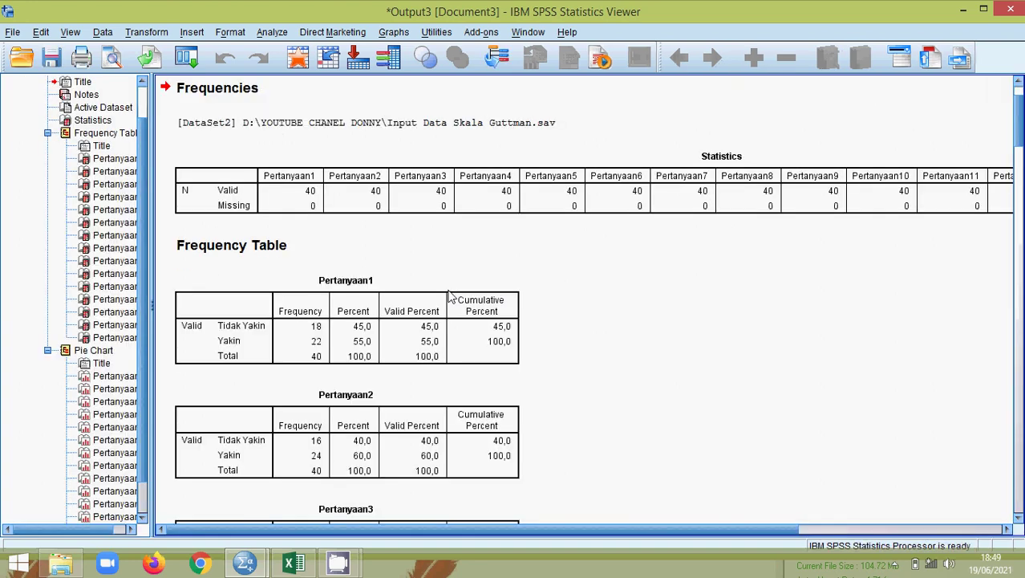
- Examine the Pertanyaan1 frequency table in the output
click(451, 299)
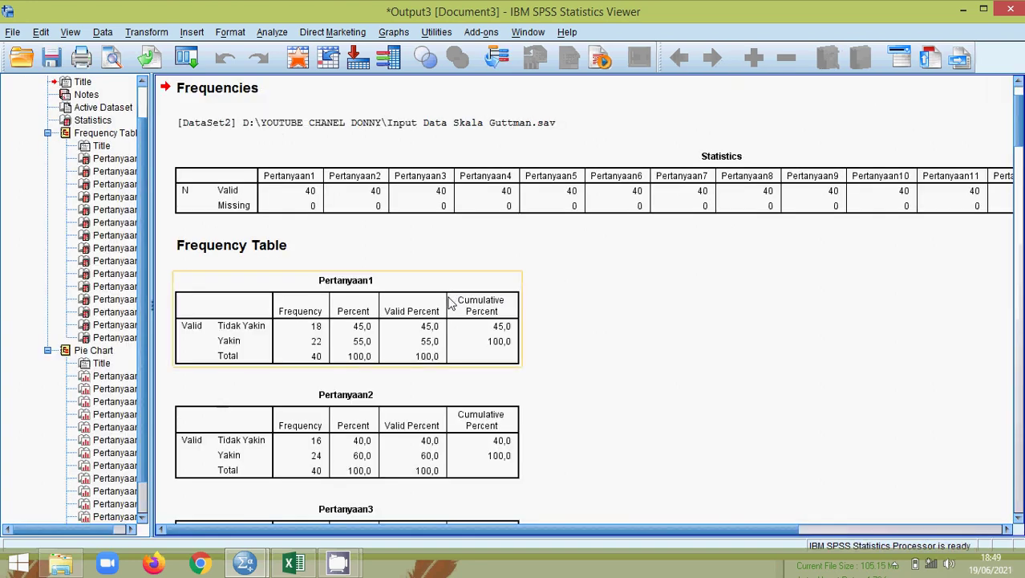
click(499, 259)
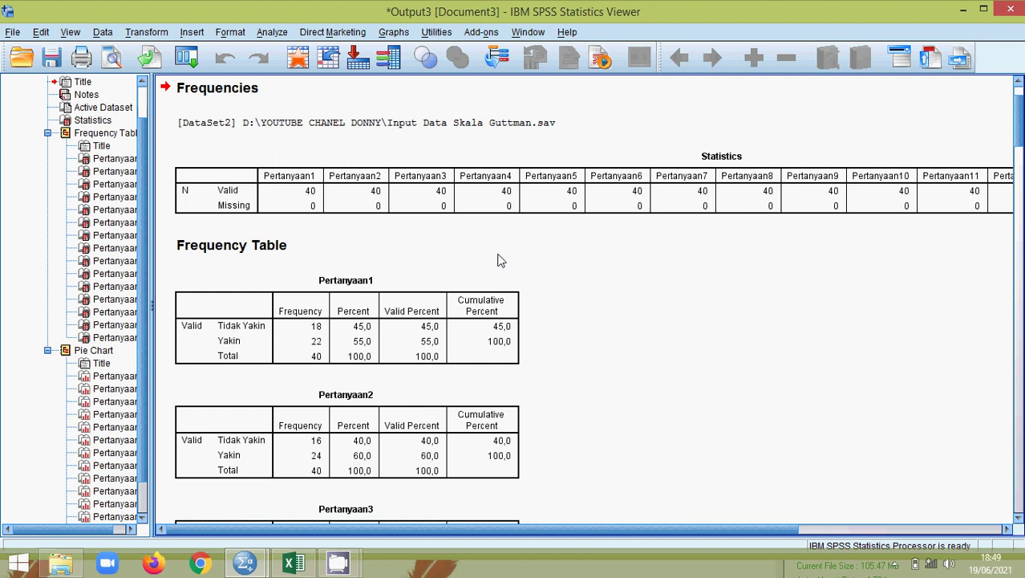
click(497, 314)
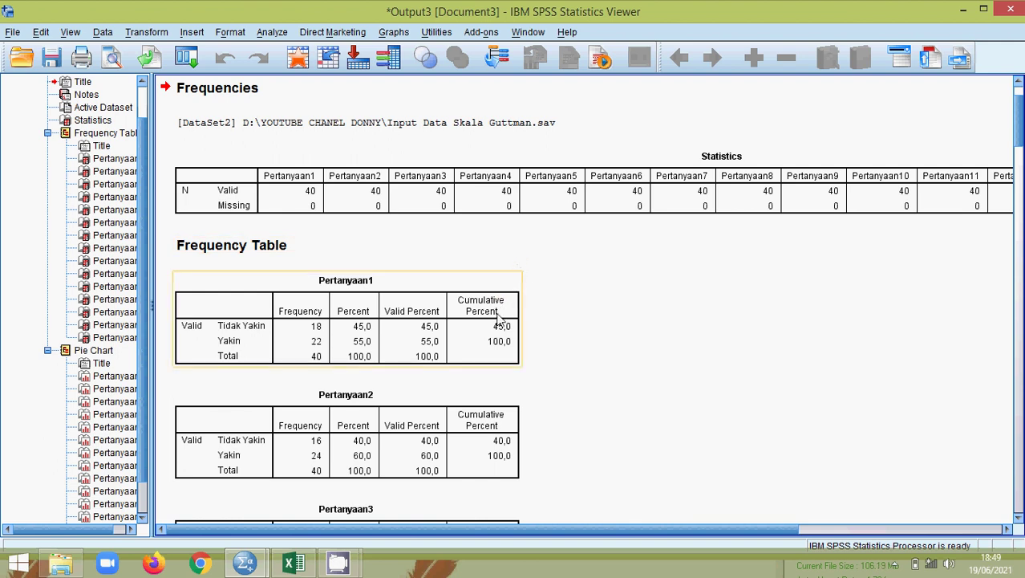
click(499, 262)
click(494, 255)
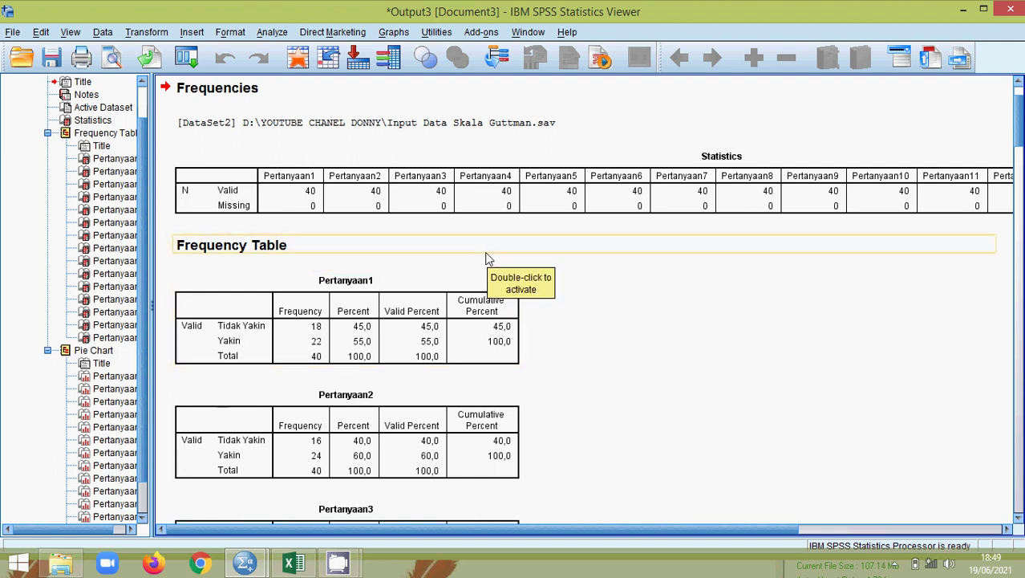
- Examine the Statistics table and the Pertanyaan1 frequency table in the Frequencies output
click(552, 197)
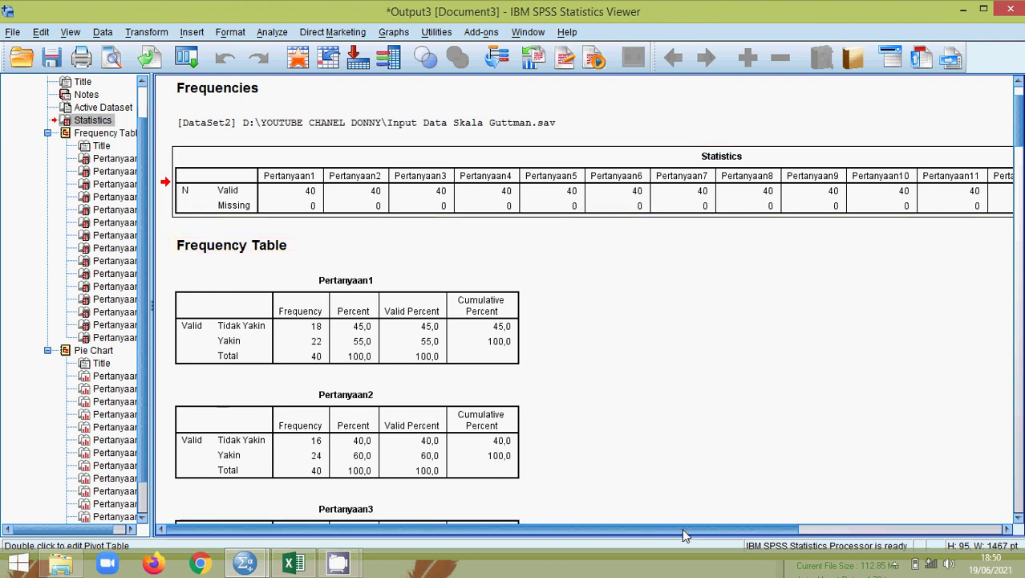
drag(692, 530, 780, 535)
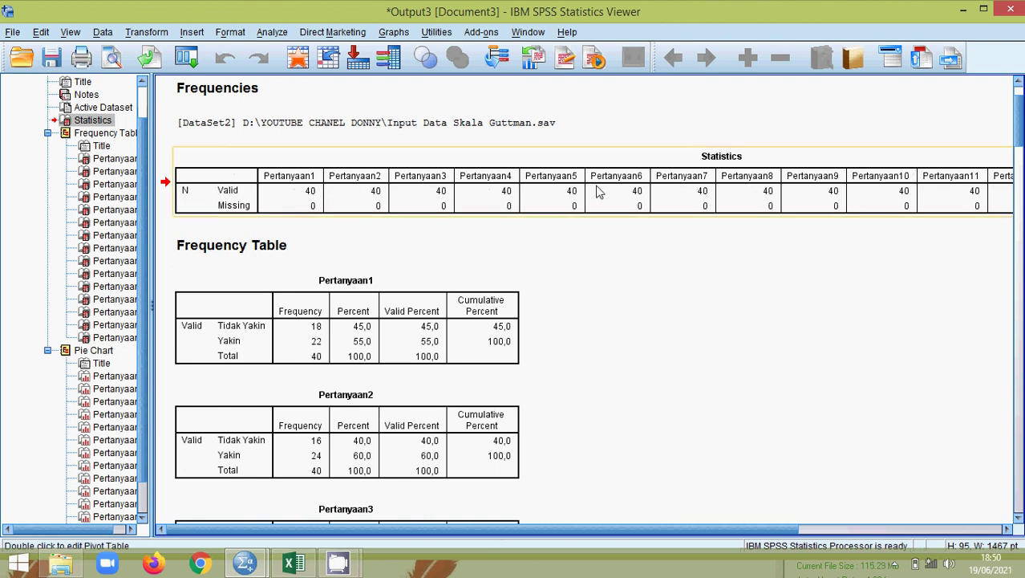
click(238, 246)
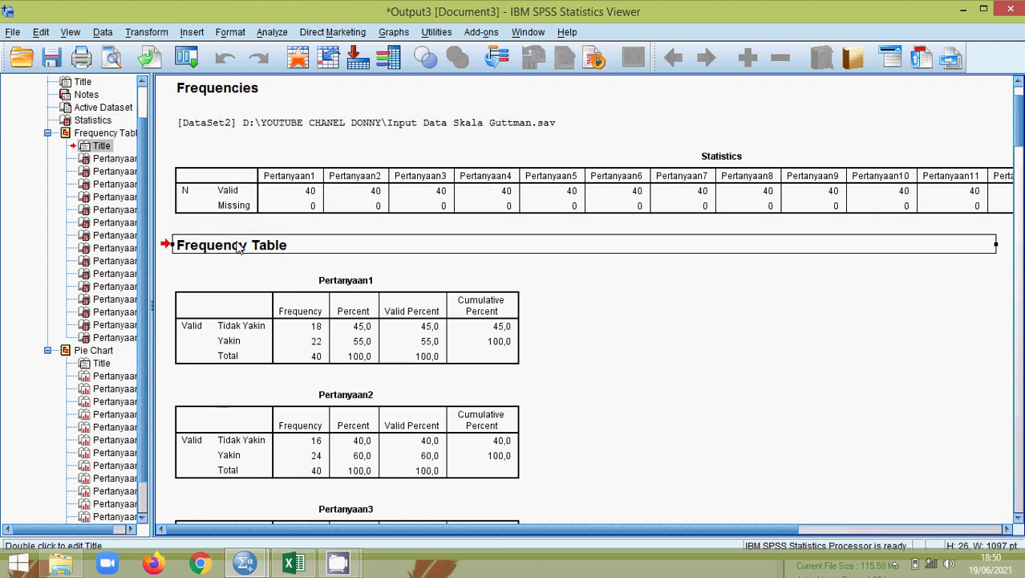
double_click(237, 248)
click(401, 325)
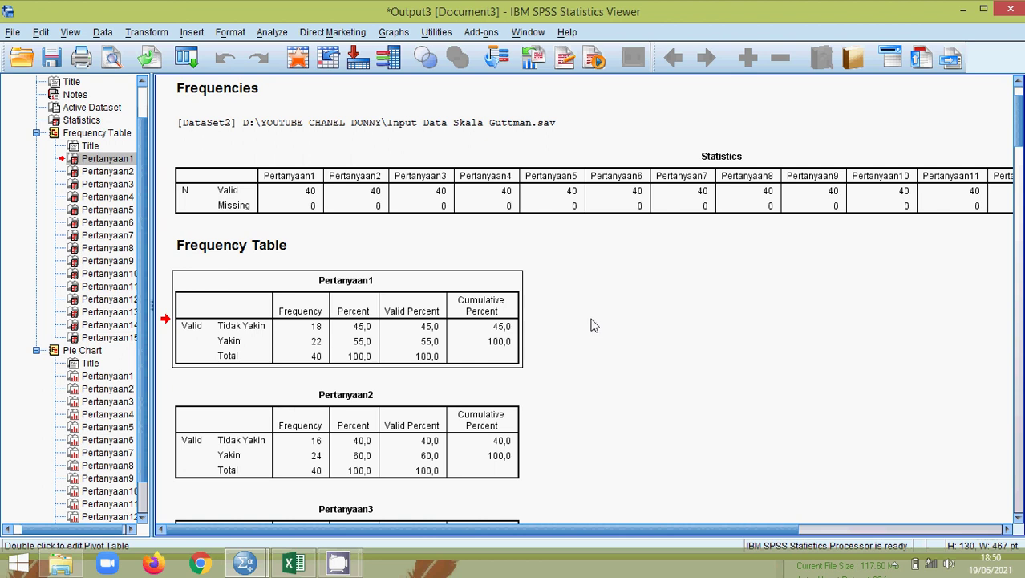
click(325, 338)
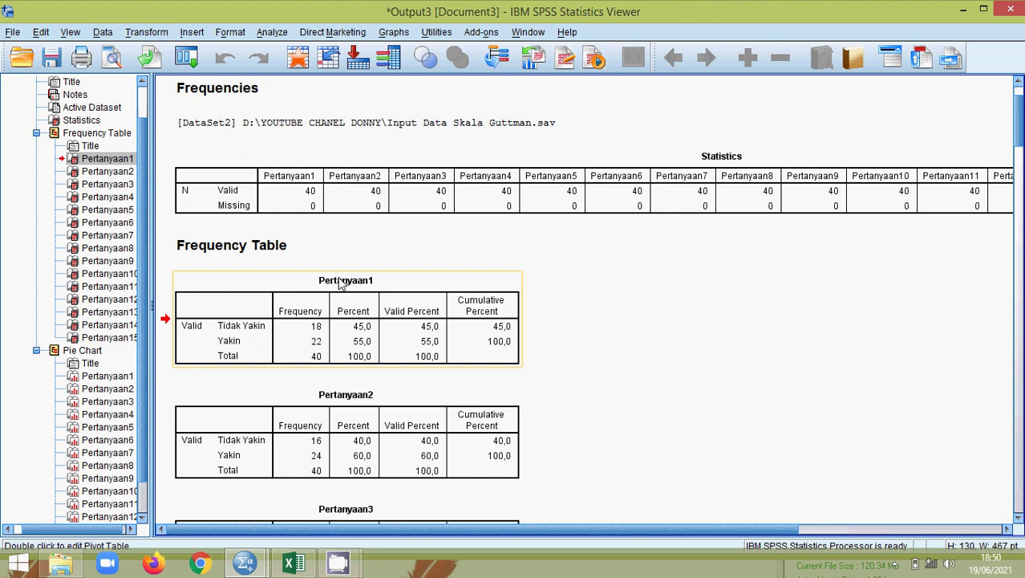
click(321, 333)
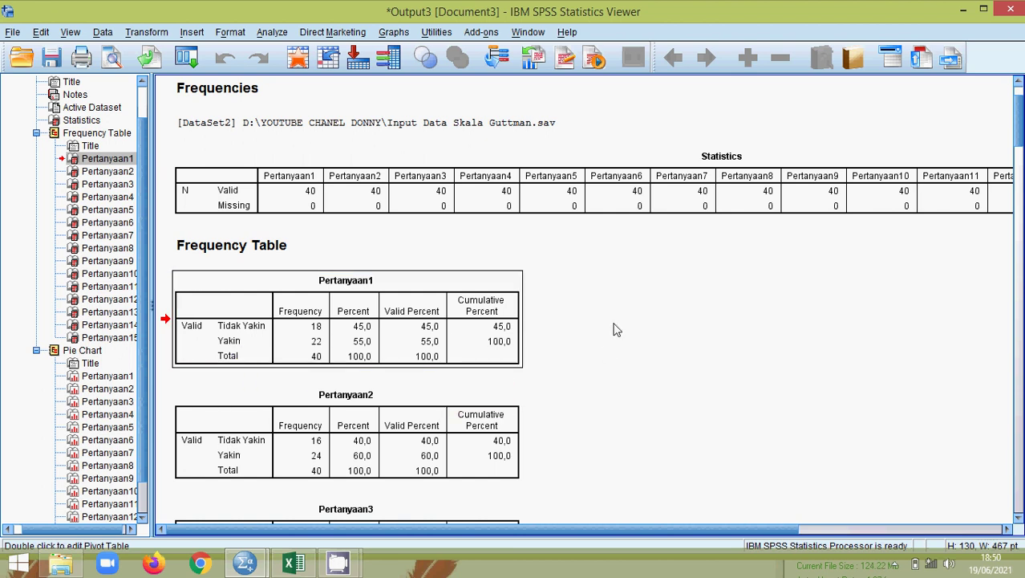
- Review the frequency tables from Pertanyaan2 through Pertanyaan15 in the output
click(398, 439)
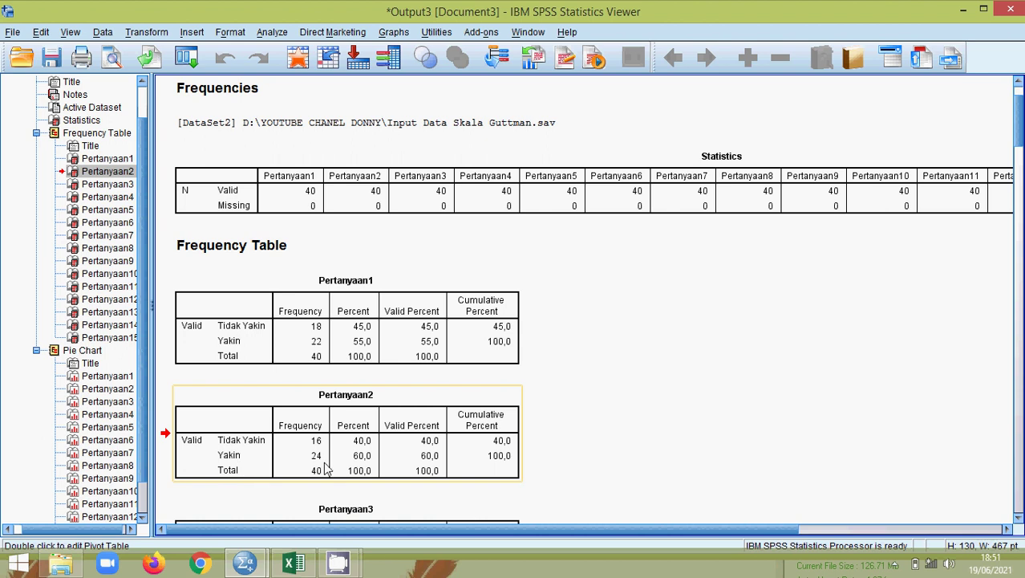
scroll(401, 417, down, 20)
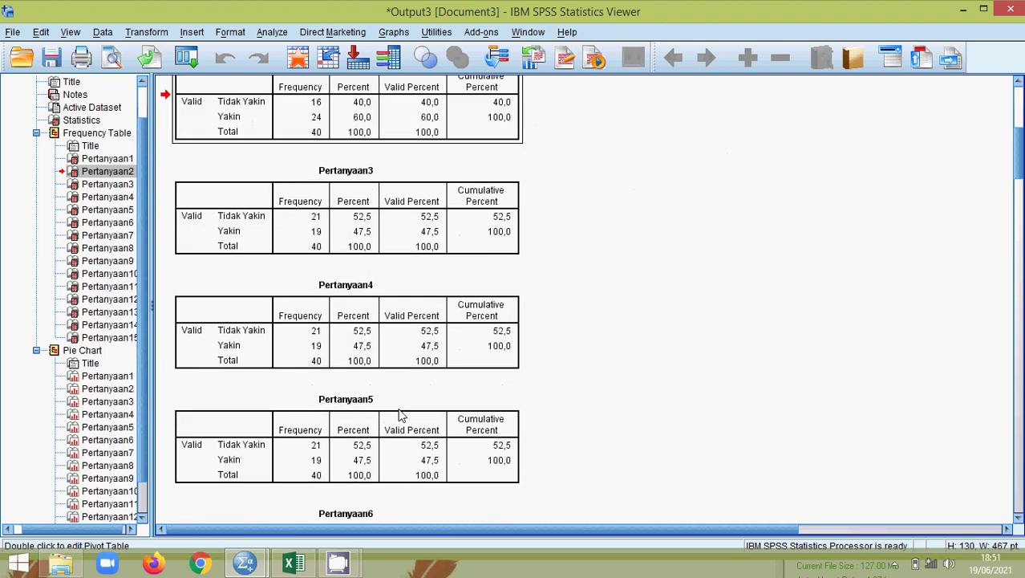
scroll(406, 411, down, 9)
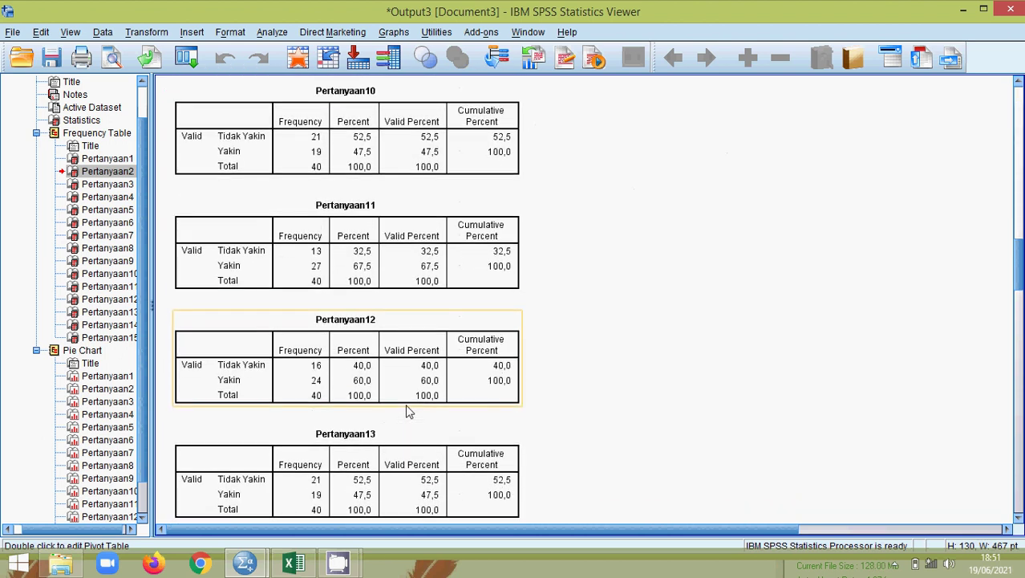
scroll(406, 420, down, 2)
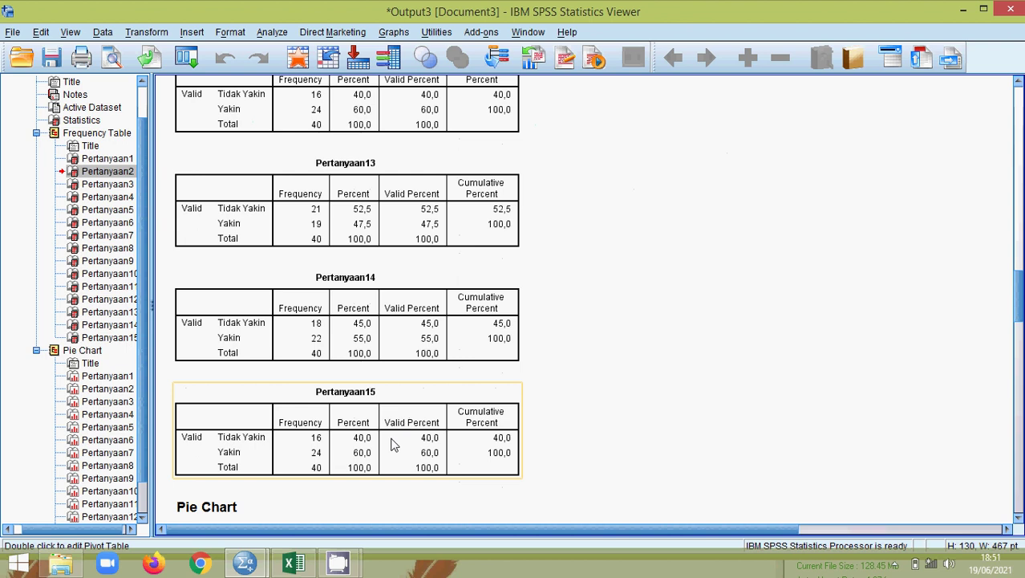
click(394, 443)
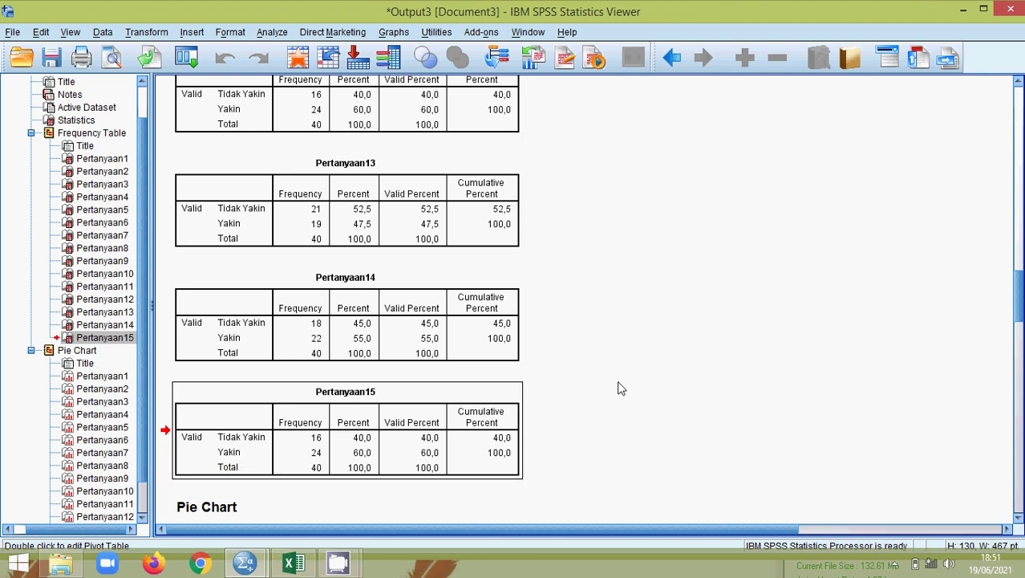
- Examine the Pertanyaan1 pie chart and its Tidak Yakin and Yakin slices
scroll(619, 388, down, 2)
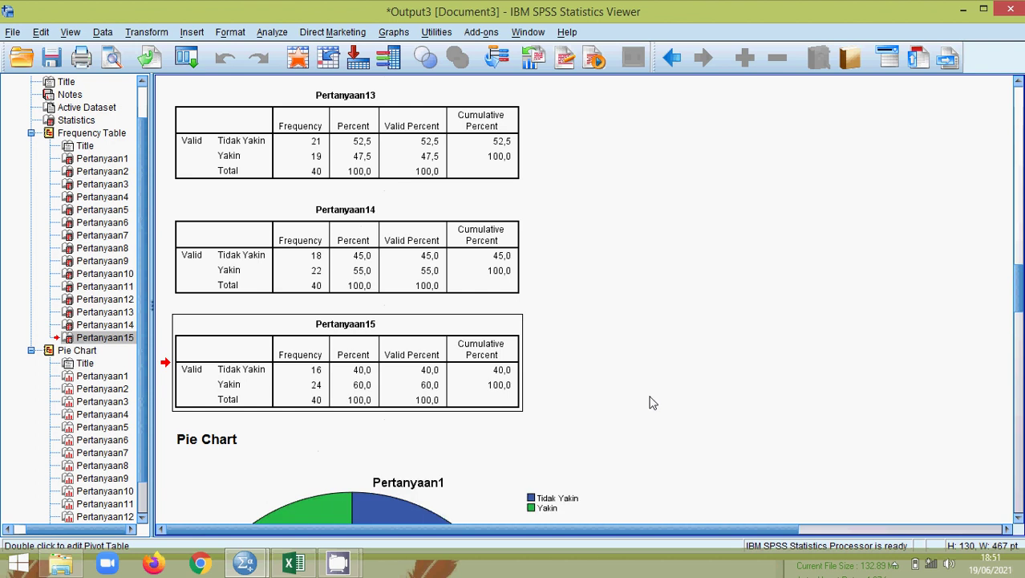
scroll(653, 403, down, 6)
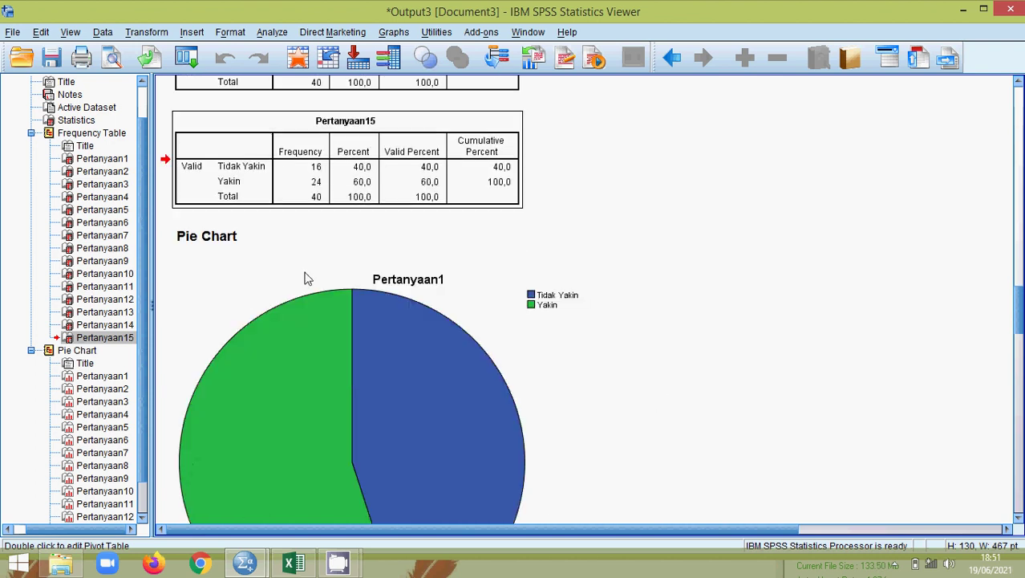
scroll(341, 356, down, 2)
scroll(342, 363, down, 2)
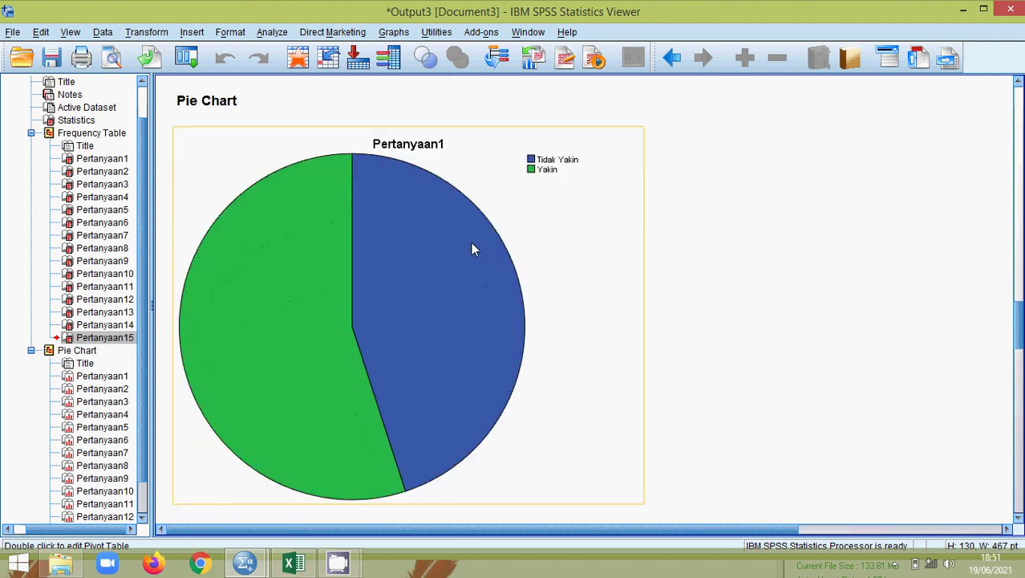
scroll(446, 385, down, 2)
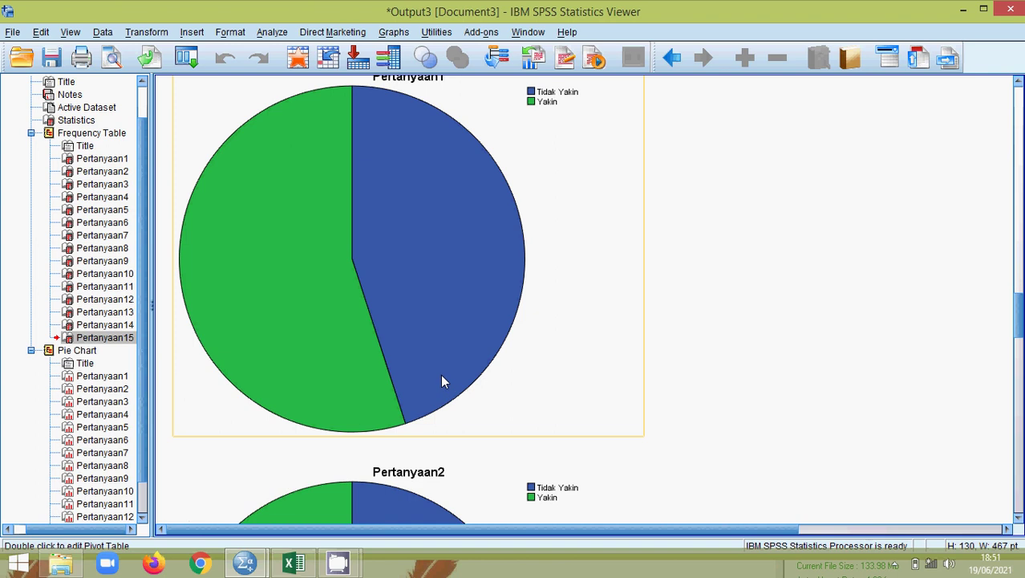
click(417, 305)
scroll(416, 305, up, 3)
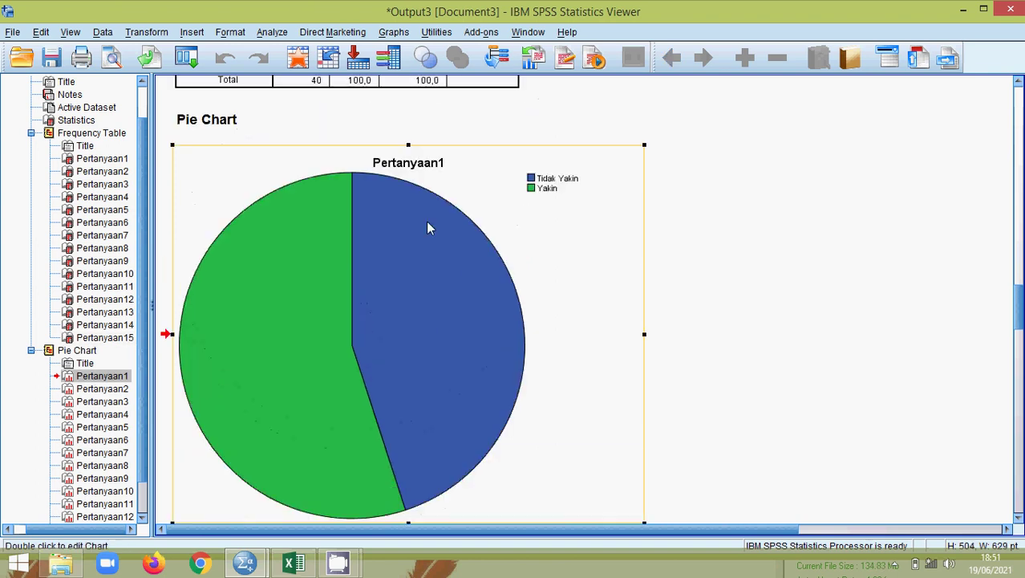
- Review the pie charts from Pertanyaan2 through Pertanyaan10 in the output
scroll(281, 343, down, 6)
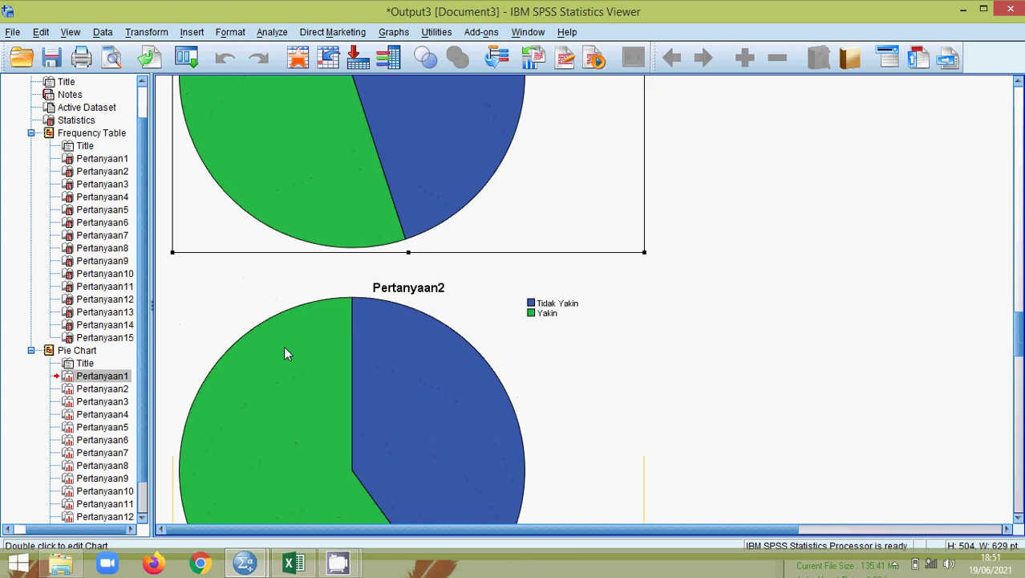
scroll(290, 362, down, 5)
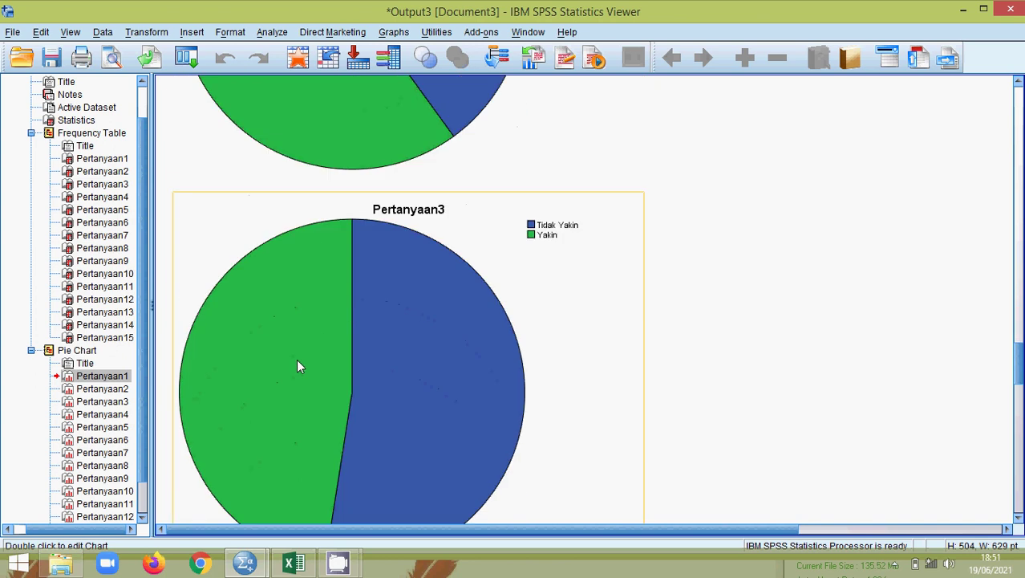
scroll(296, 367, down, 4)
scroll(304, 377, down, 3)
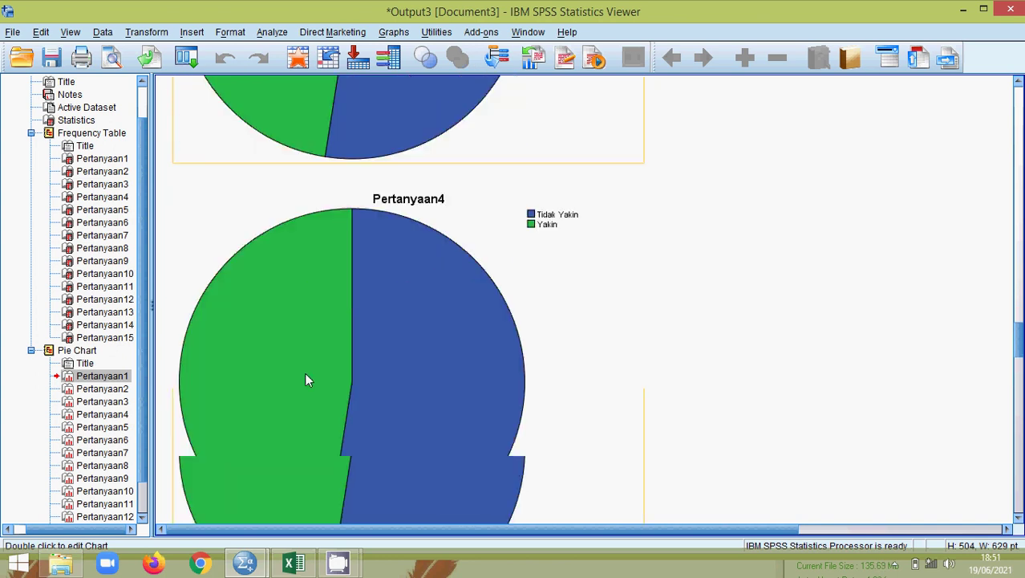
scroll(306, 378, down, 12)
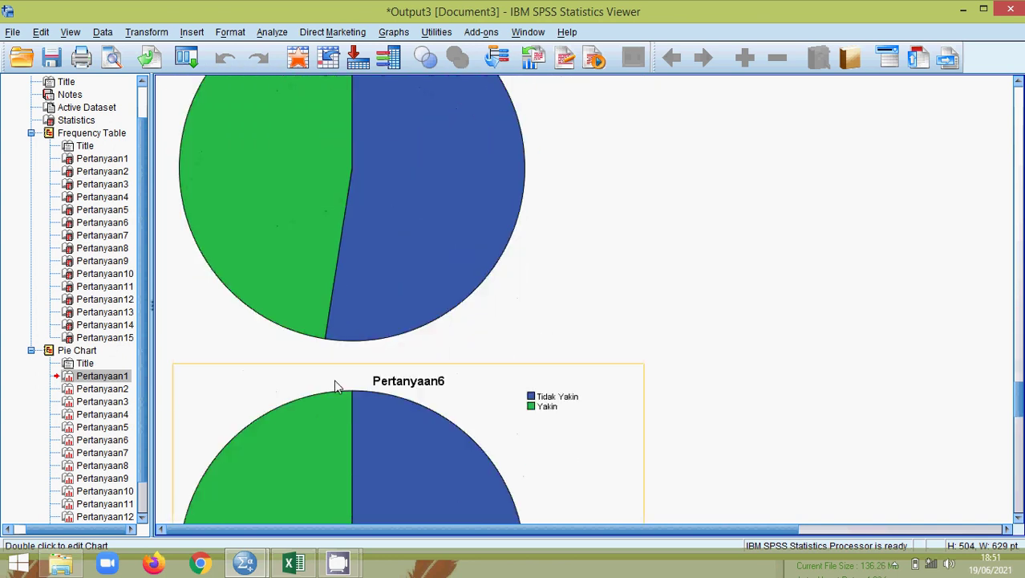
scroll(333, 379, down, 4)
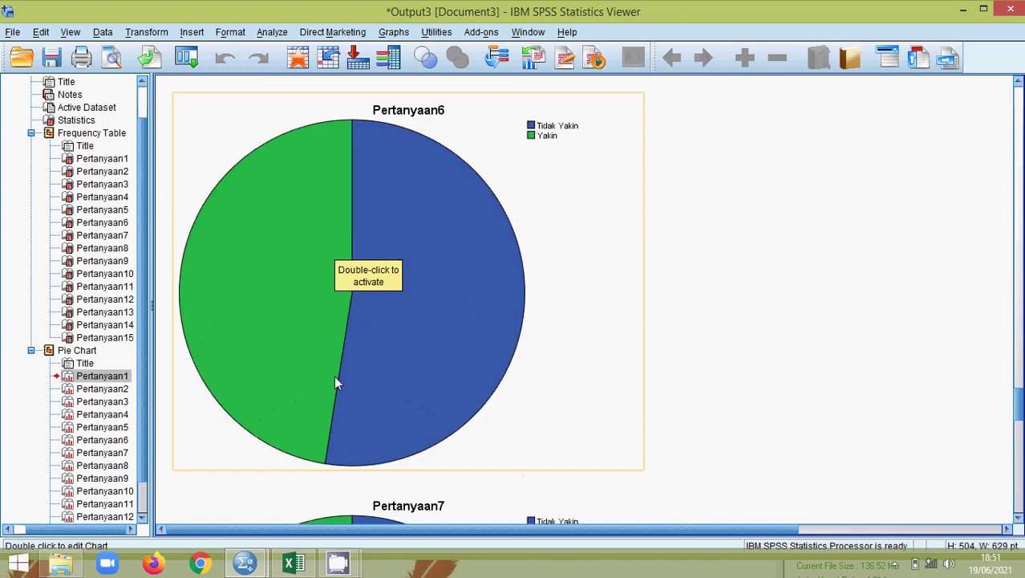
scroll(335, 382, down, 2)
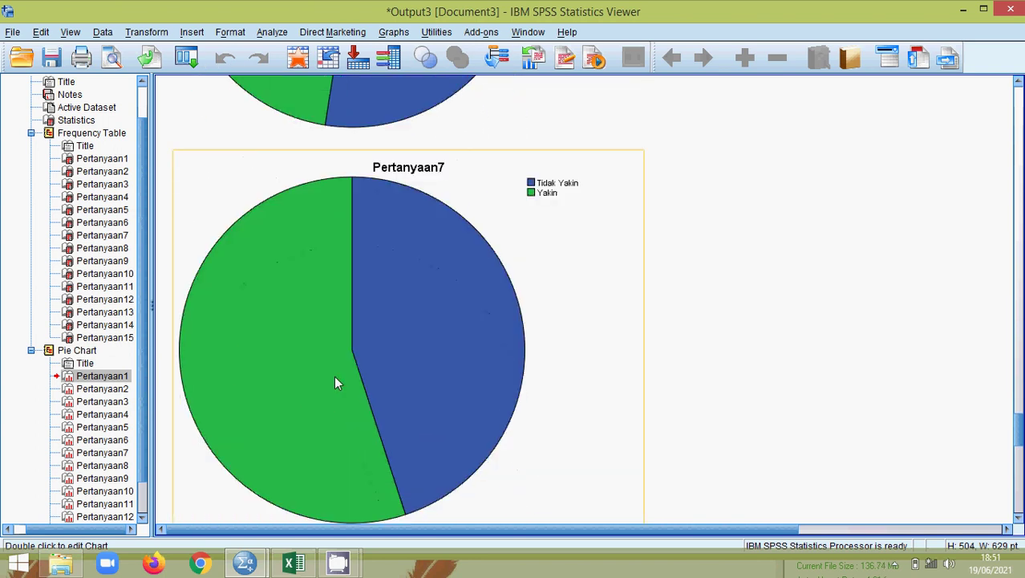
scroll(429, 361, down, 3)
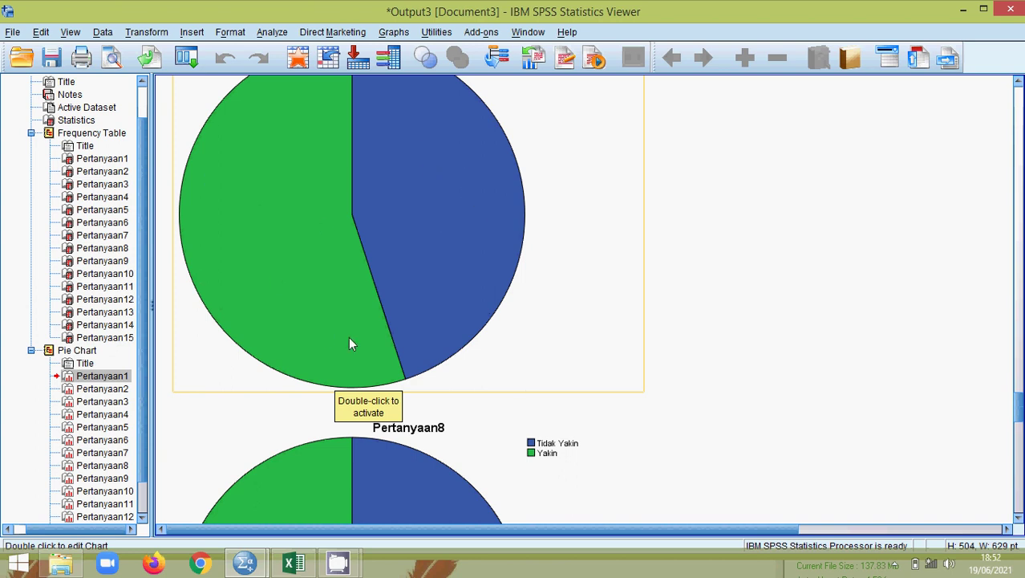
scroll(351, 343, down, 10)
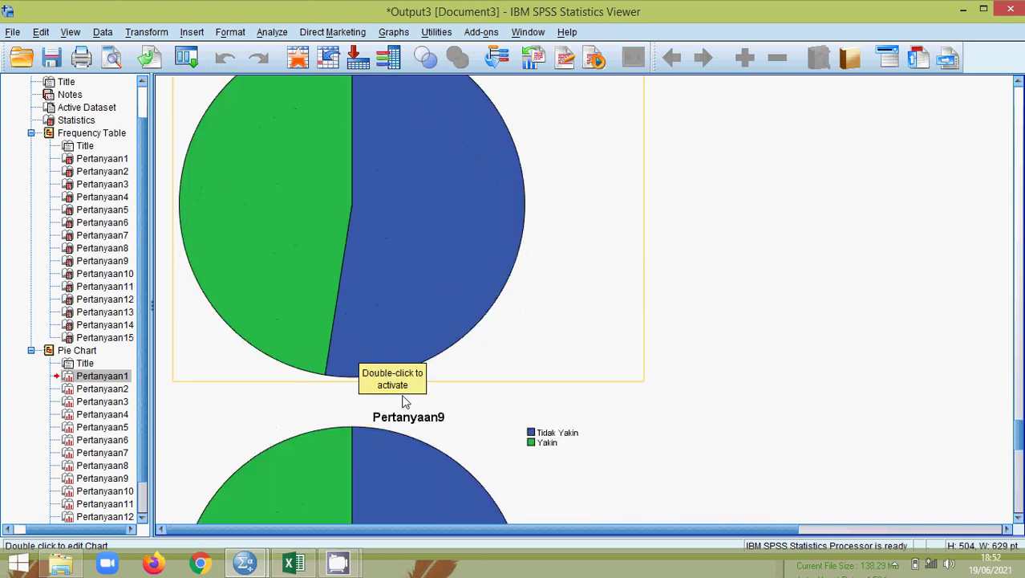
scroll(405, 401, down, 10)
scroll(385, 345, down, 3)
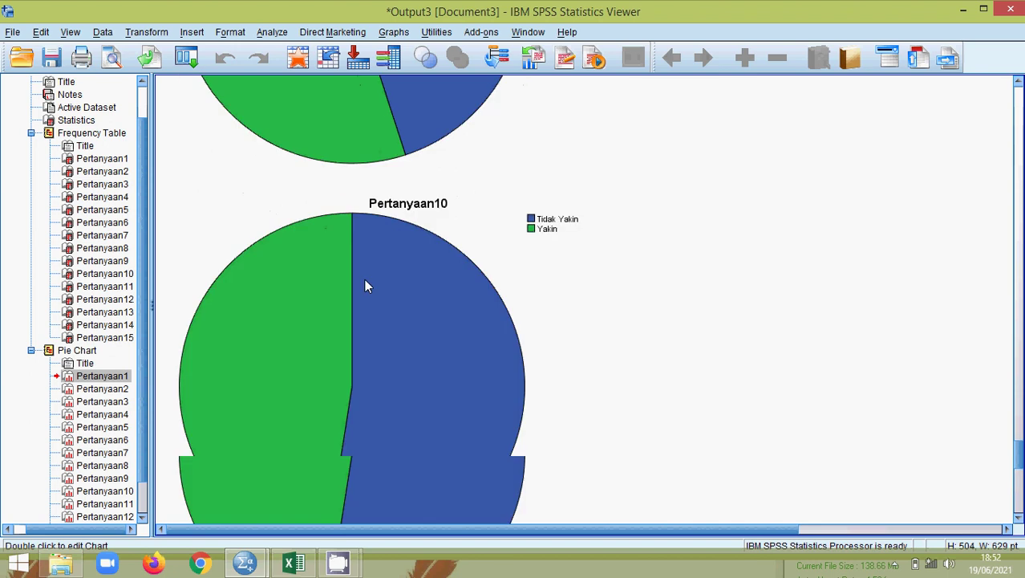
- Copy the Pertanyaan10 pie chart from the output to the clipboard
click(365, 280)
right_click(365, 278)
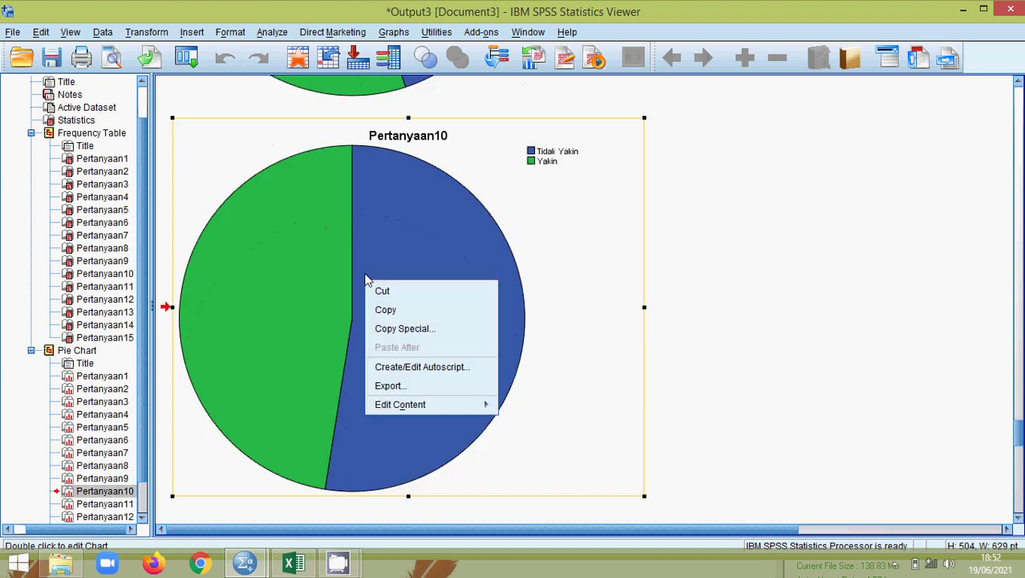
click(387, 310)
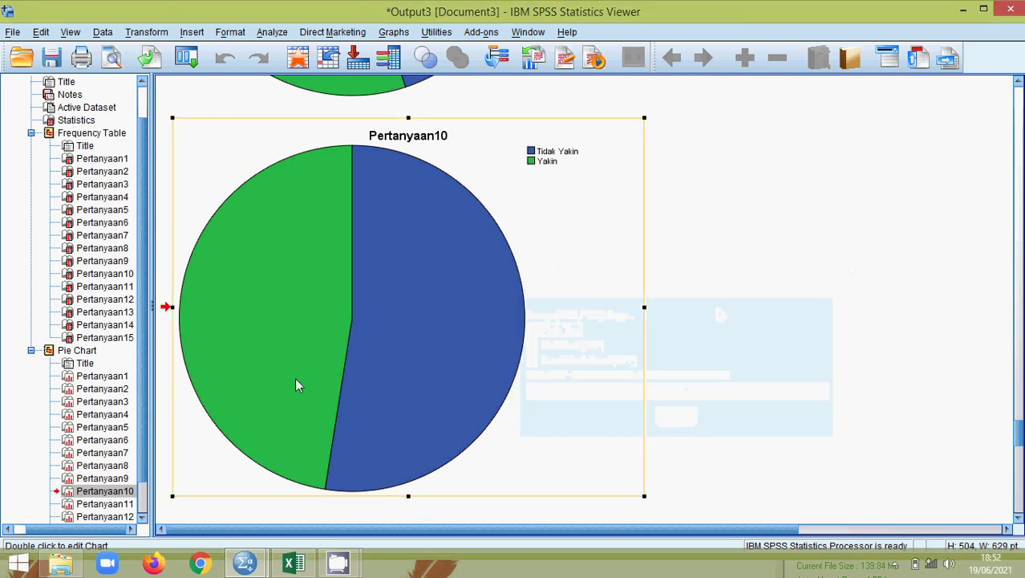
- Review the remaining pie charts from Pertanyaan11 through Pertanyaan15 at the end of the output
scroll(304, 381, down, 10)
scroll(345, 390, down, 15)
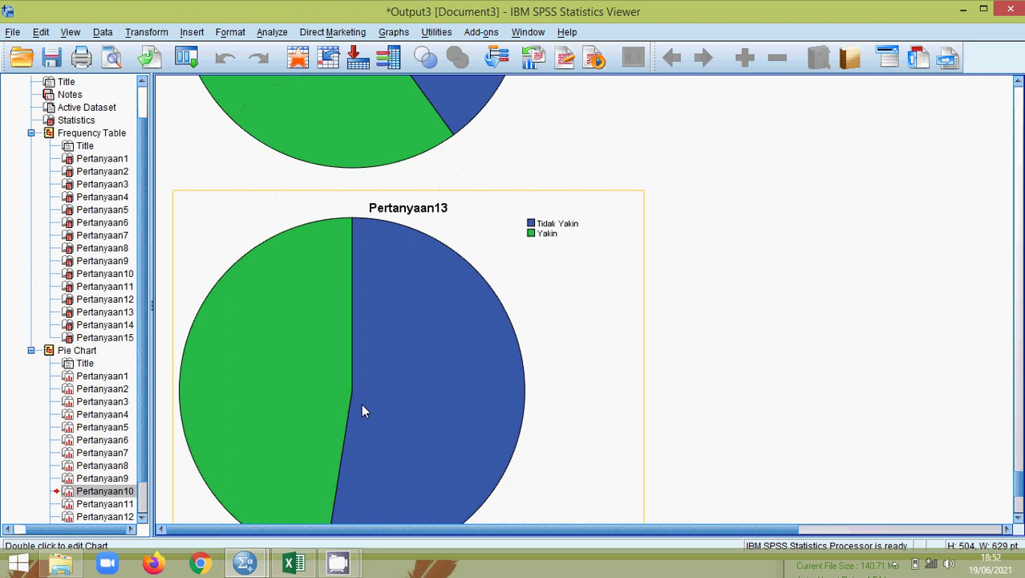
scroll(361, 404, down, 20)
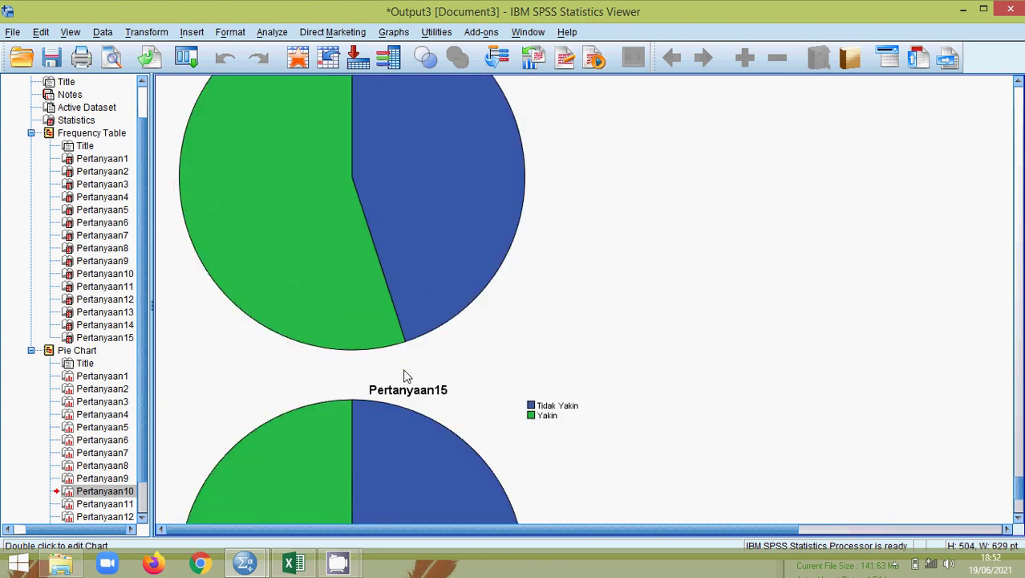
scroll(397, 365, down, 8)
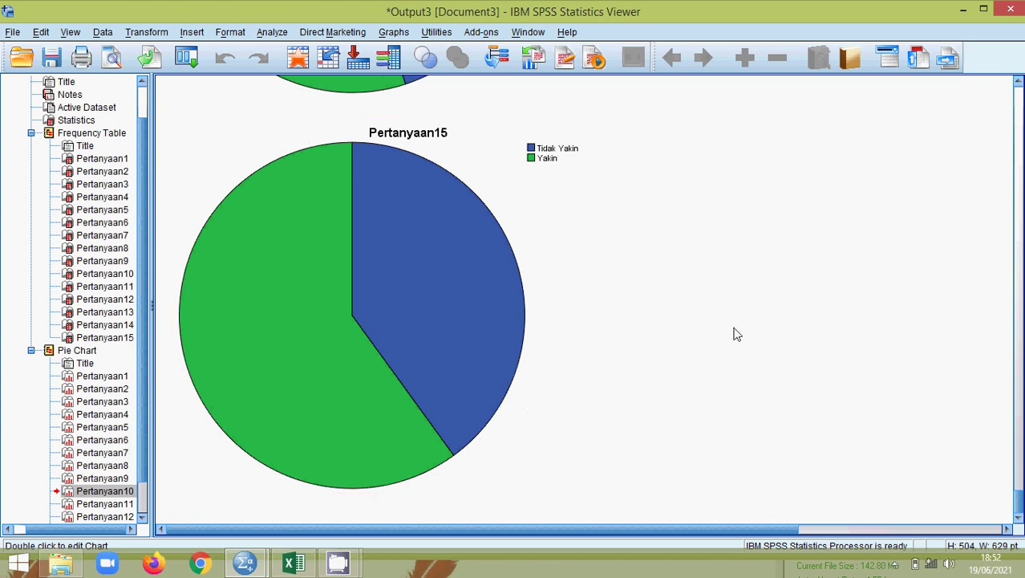
- Minimize the output viewer, the data editor and the INPUT DATA SKALA GUTTMAN workbook to reveal the desktop
click(965, 9)
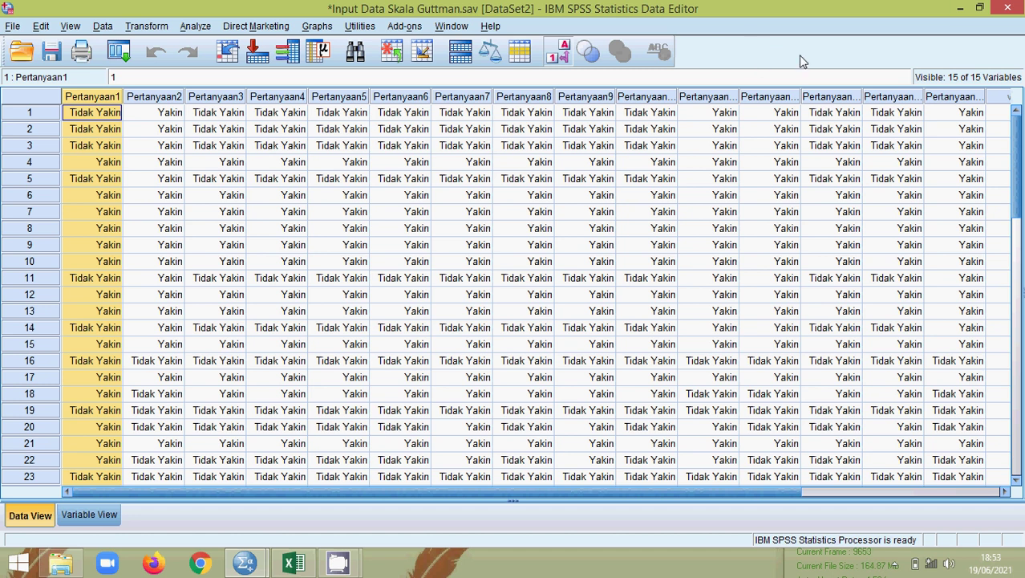
click(961, 8)
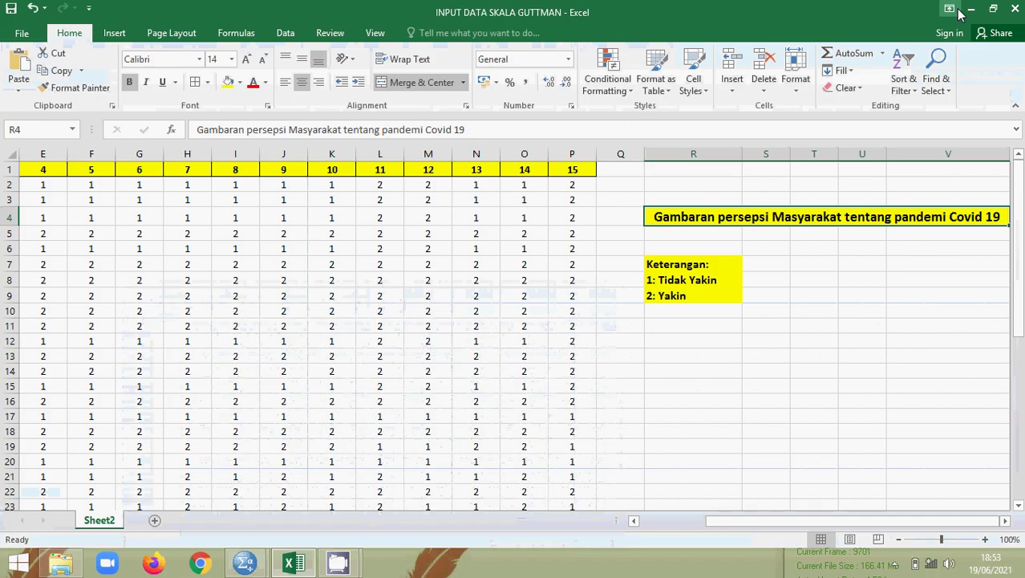
click(971, 8)
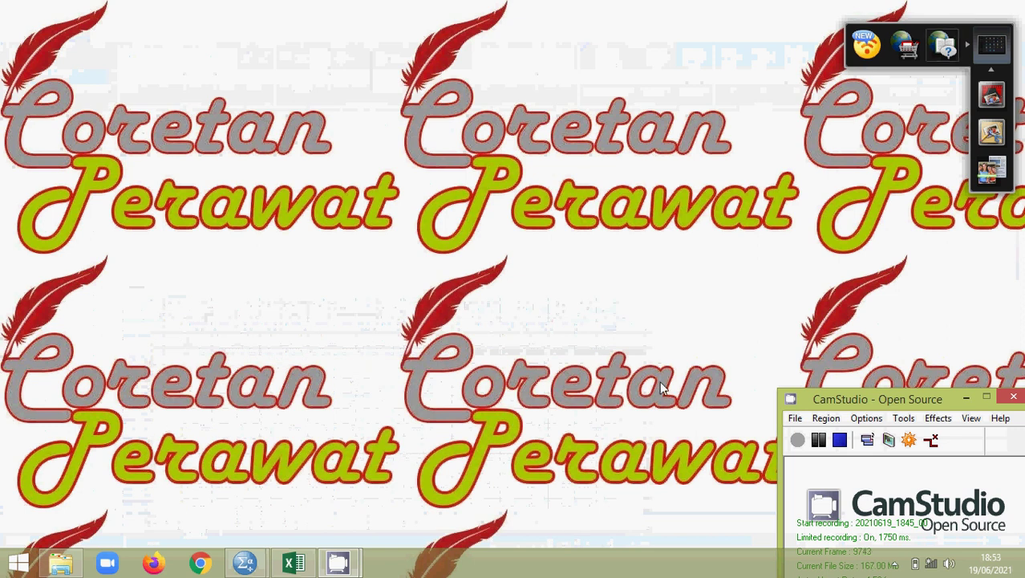